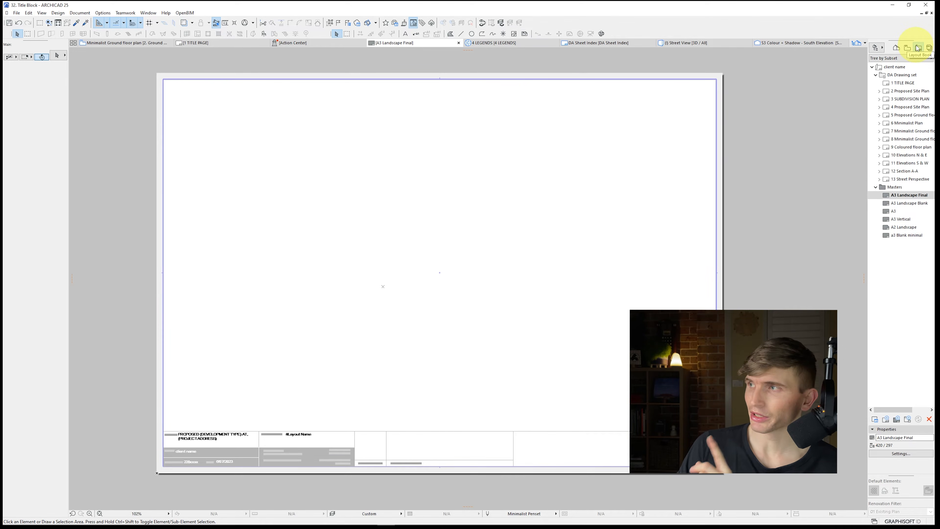
- Create a new landscape master layout at A3 (ISO) - Metric size with all four margins set to 5 mm
click(893, 188)
right_click(894, 188)
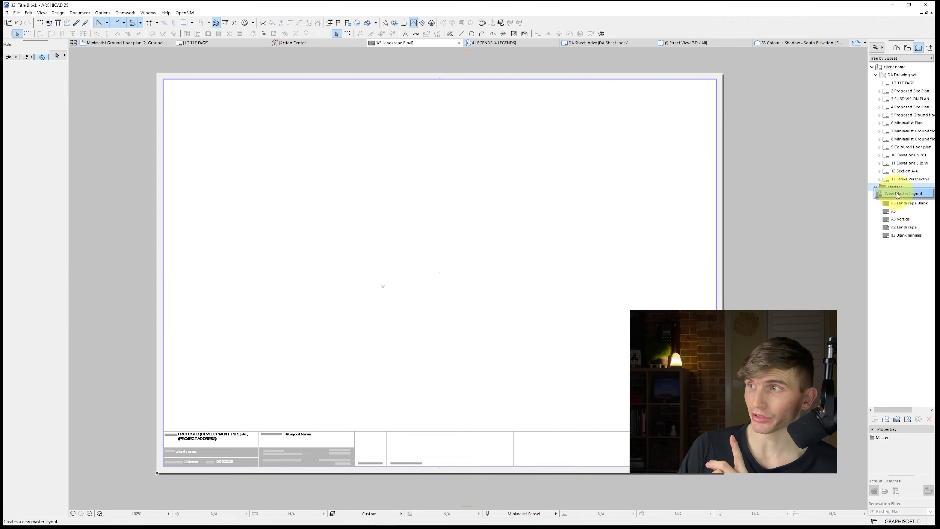
click(903, 193)
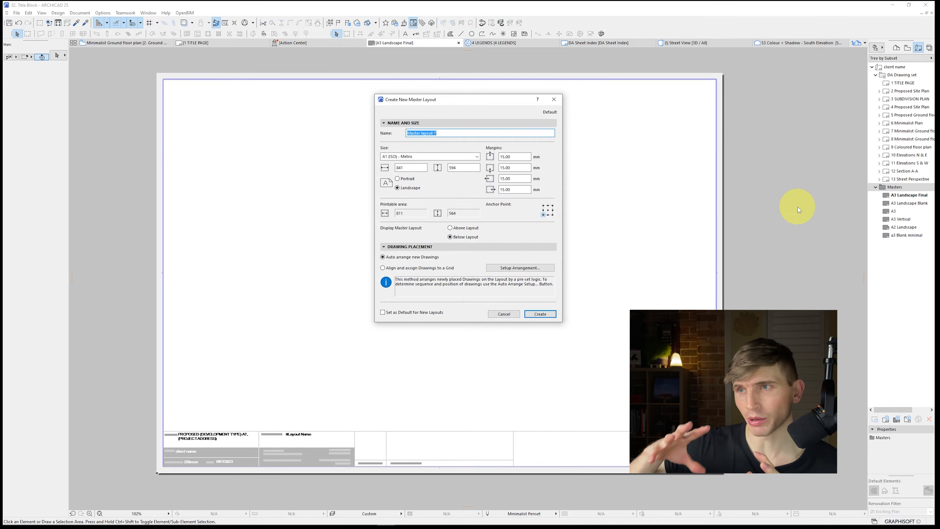
click(415, 156)
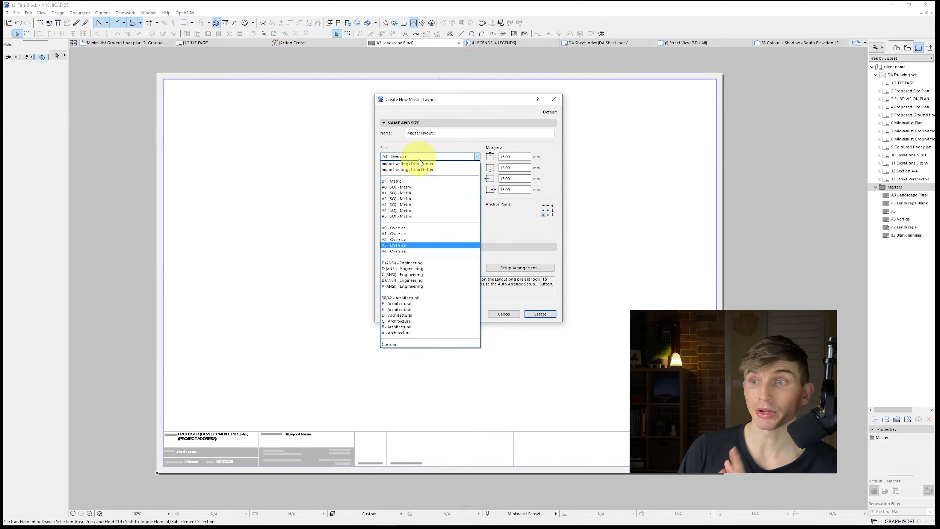
click(414, 206)
click(506, 156)
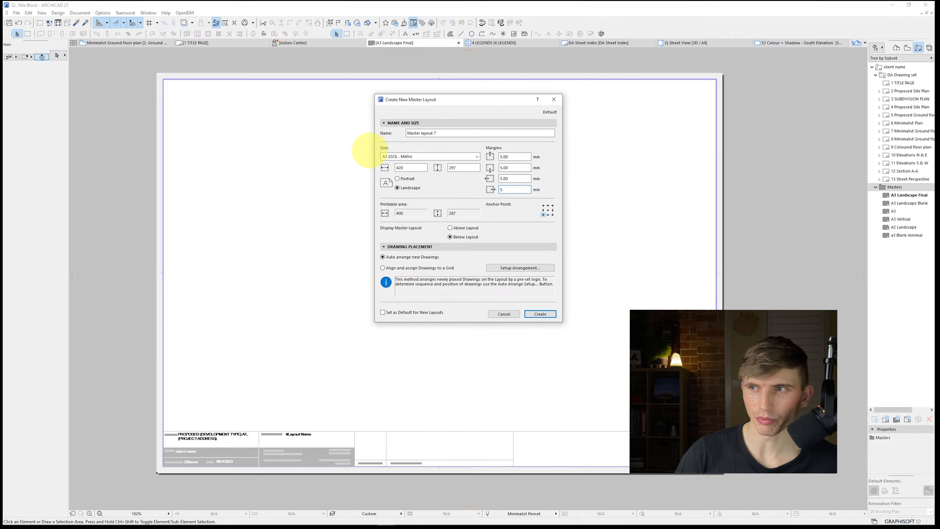
click(417, 190)
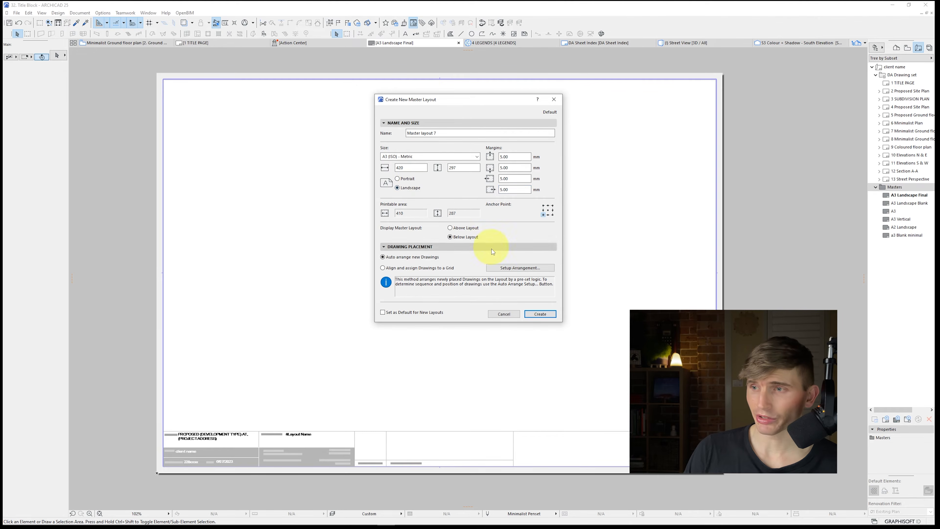
click(540, 314)
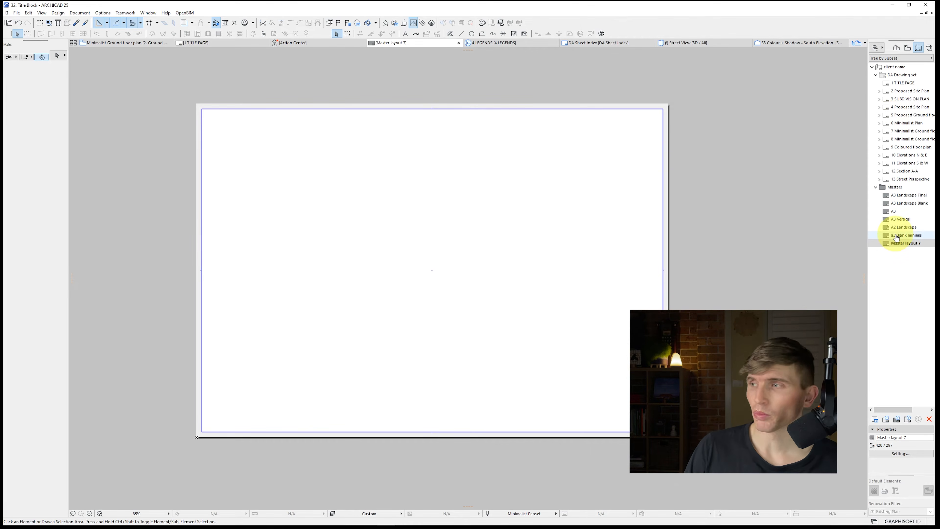
- Copy the complete title block from the A3 Landscape Final master and paste it into Master layout 7
double_click(912, 115)
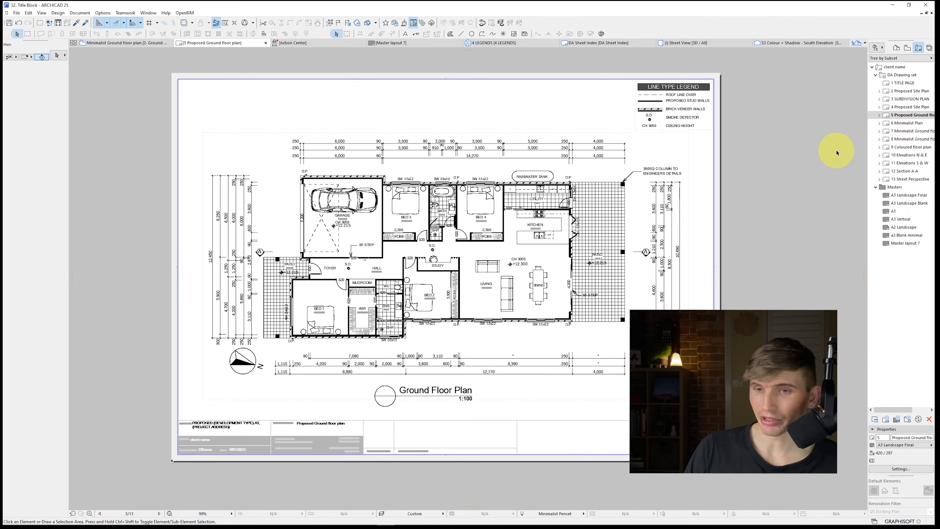
double_click(906, 244)
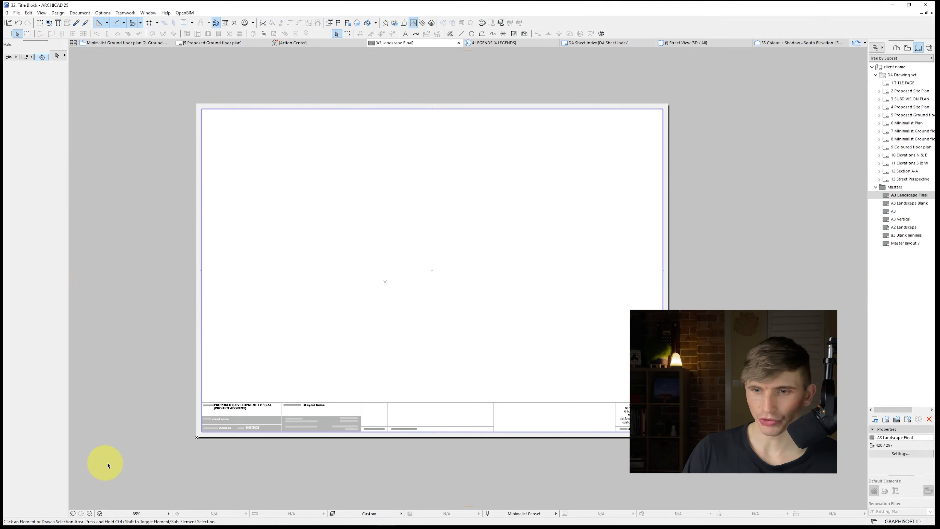
drag(111, 464, 686, 98)
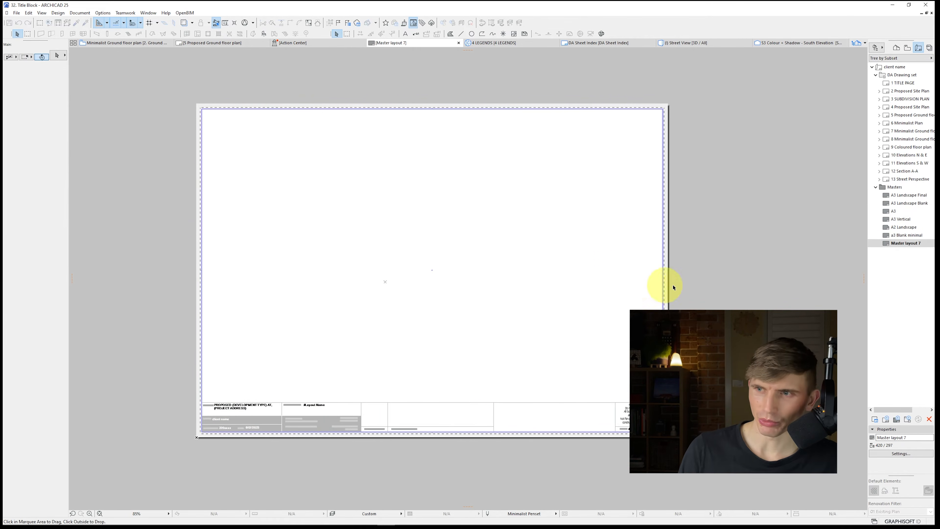
- Open the project description text in the pasted title block for editing
scroll(256, 432, up, 1)
scroll(256, 431, up, 3)
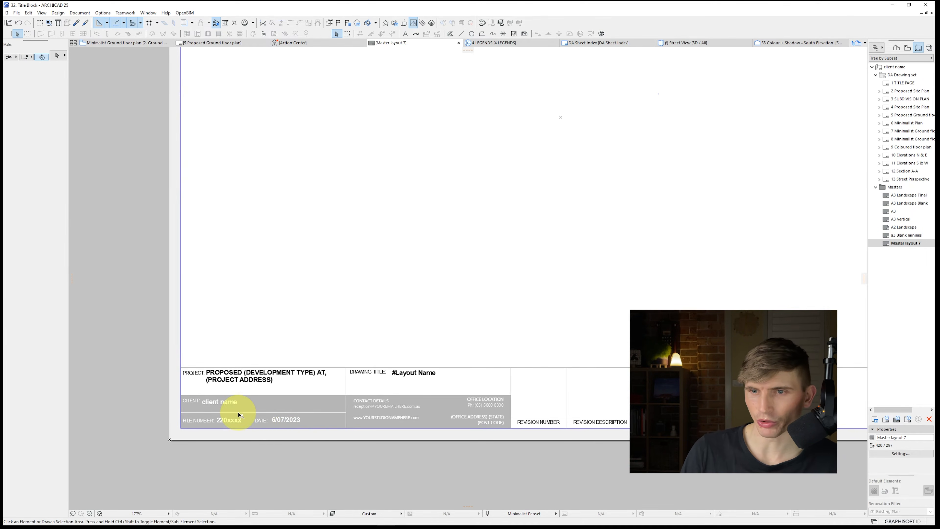
click(283, 379)
double_click(283, 379)
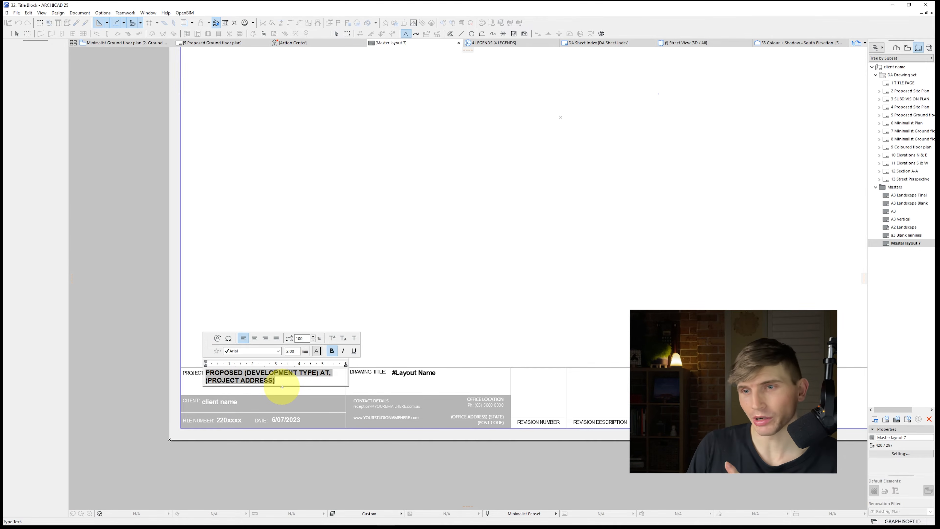
click(16, 34)
- Set the Project Description in Project Info to "PROPOSED ALTERATIONS & ADDITIONS AT," followed by the project's street address
click(17, 12)
mouse_move(44, 143)
click(104, 143)
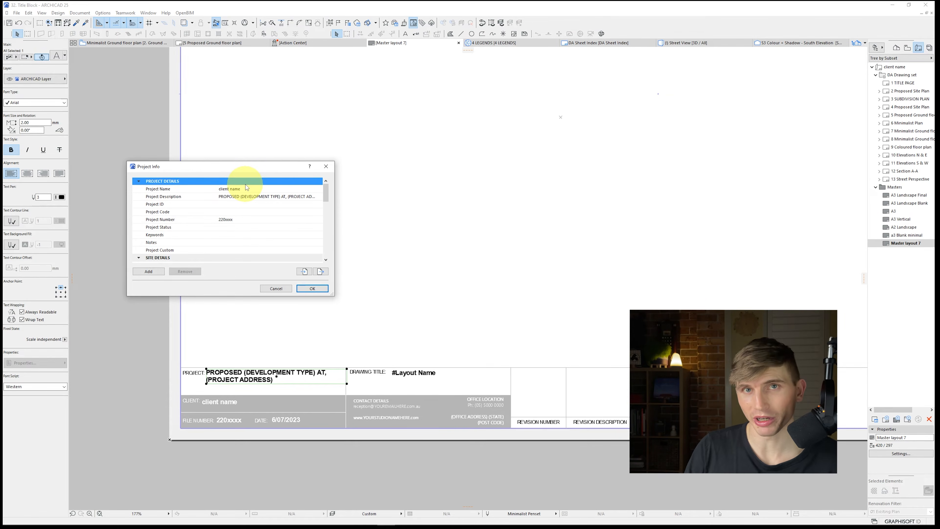
click(242, 198)
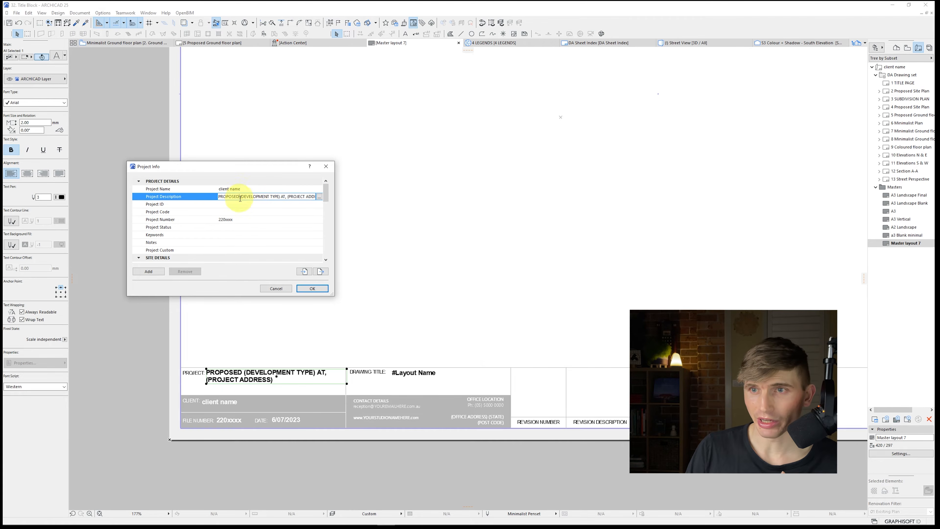
drag(240, 199, 275, 197)
key(Delete)
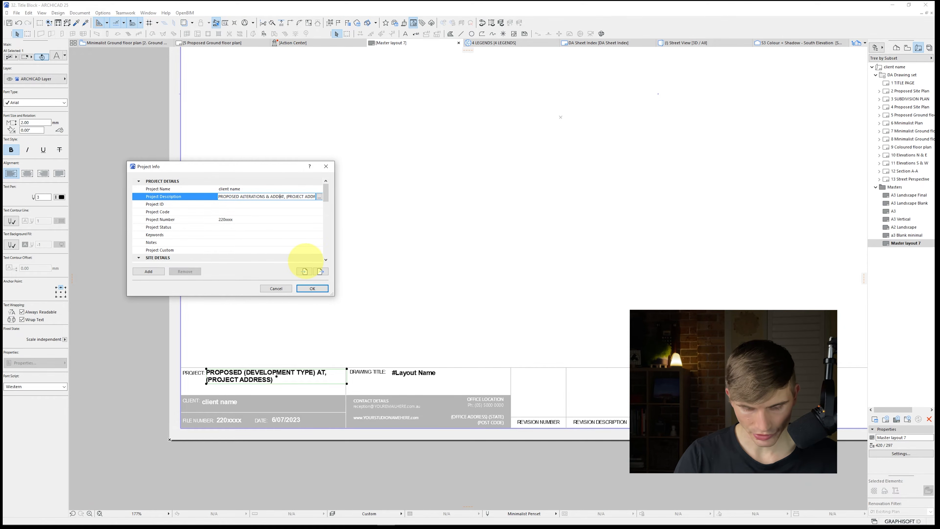
drag(298, 197, 444, 195)
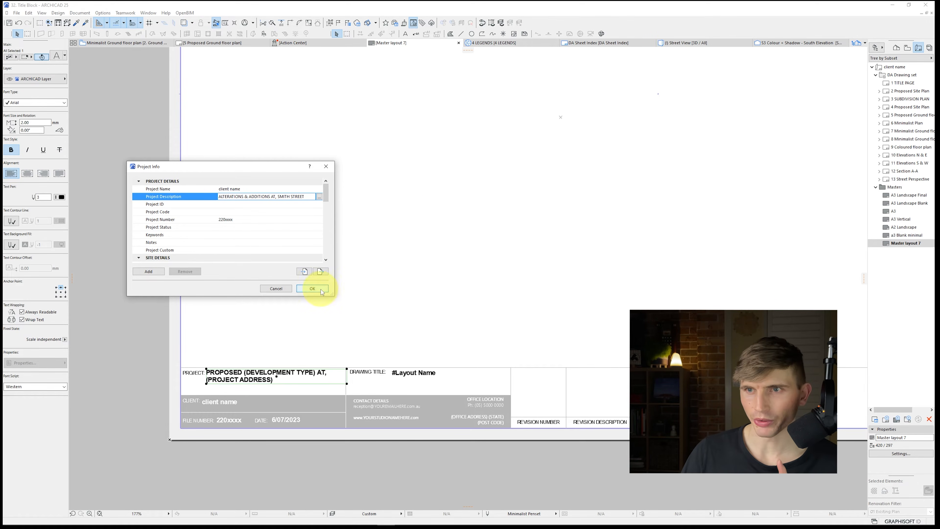
click(312, 288)
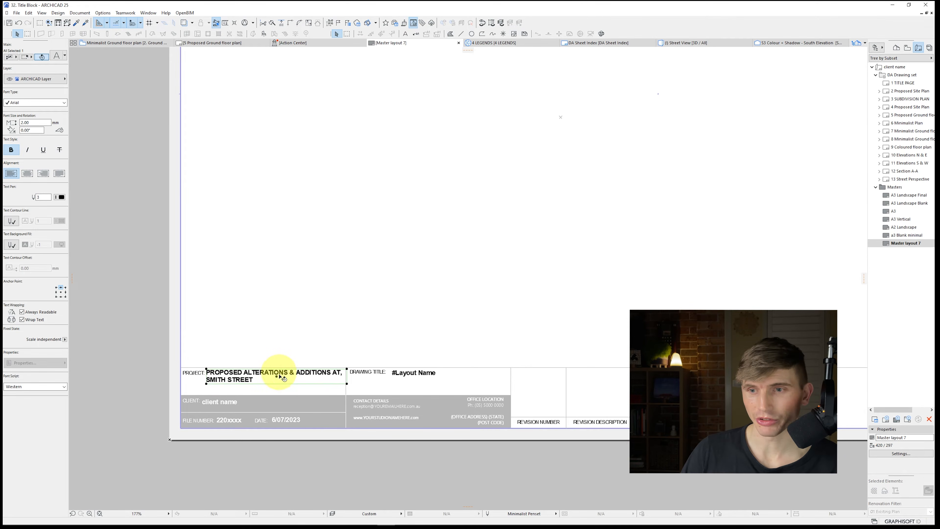
- Replace the title block's project text with the Project Description autotext field
double_click(290, 378)
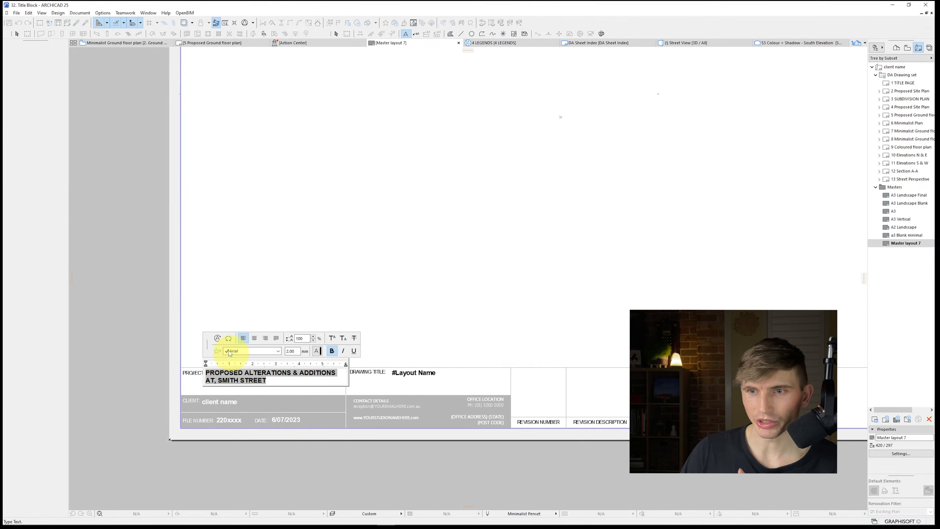
click(218, 339)
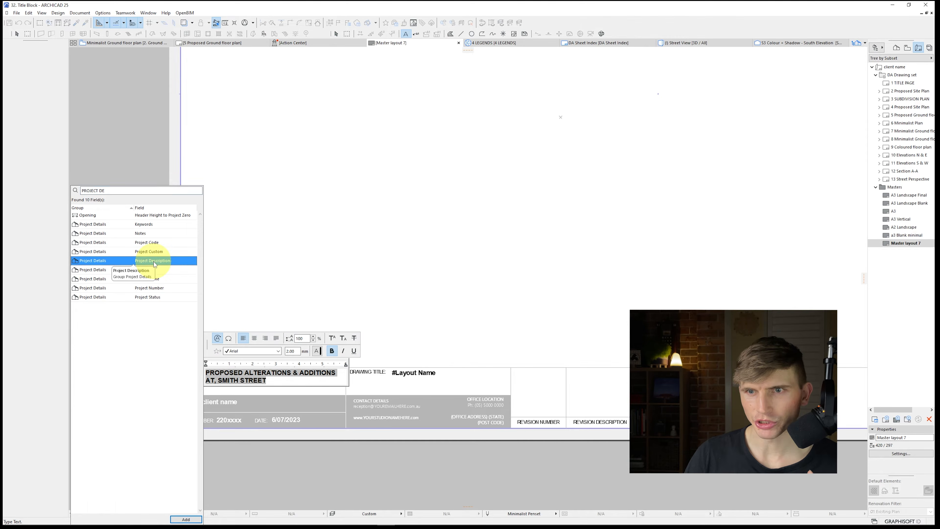
double_click(153, 261)
click(307, 388)
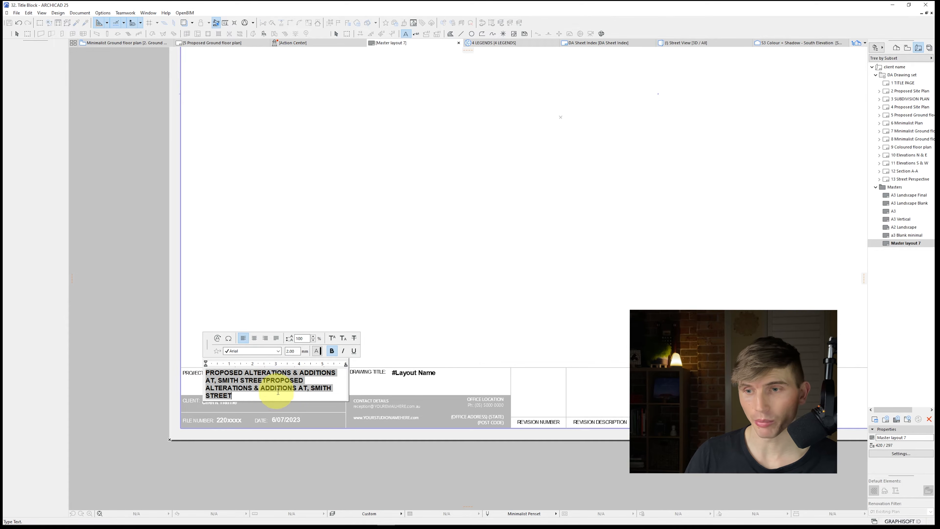
click(303, 385)
key(BackSpace)
key(BackSpace)
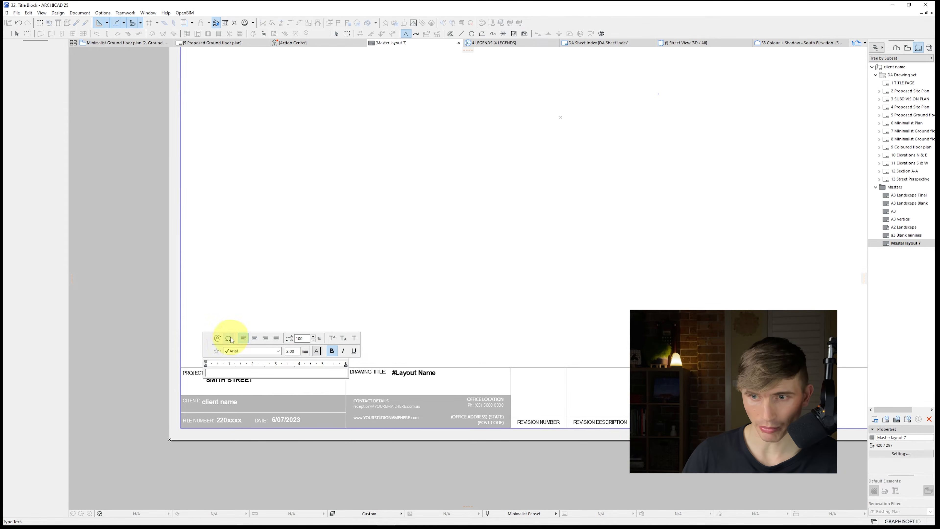
click(217, 338)
text(PROJECT)
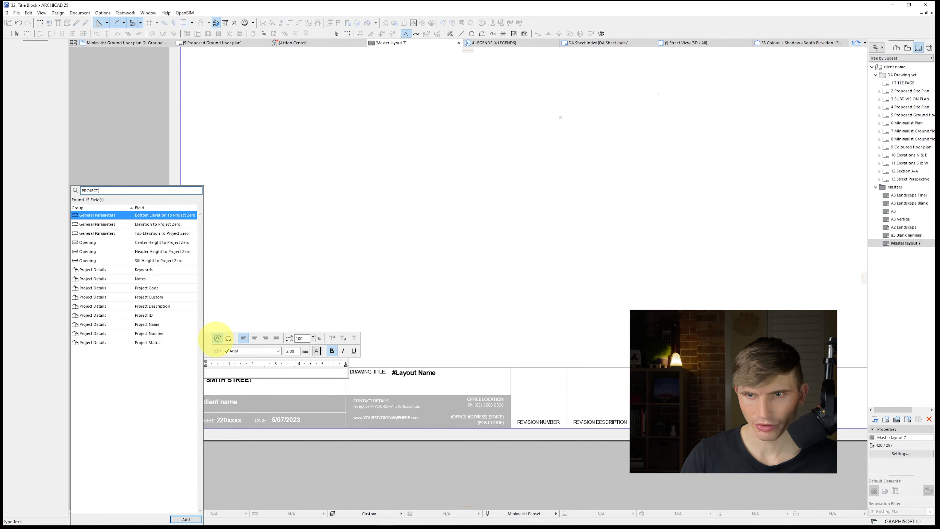
double_click(164, 306)
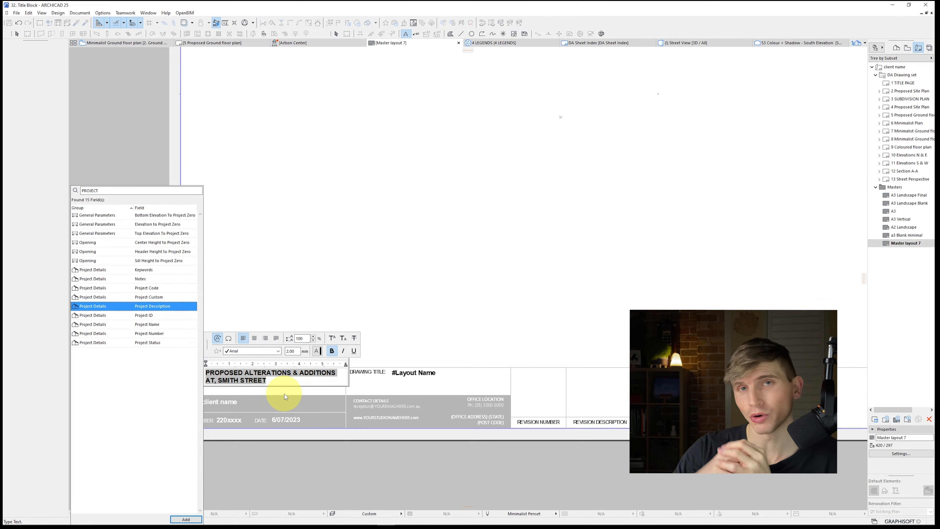
click(335, 452)
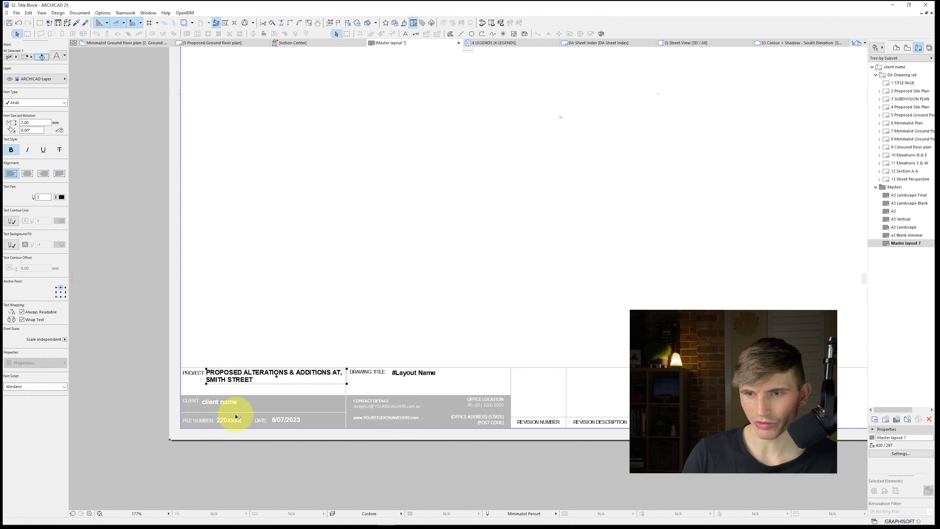
- Select the title block's client text and check the Project Name entry in Project Info
click(238, 406)
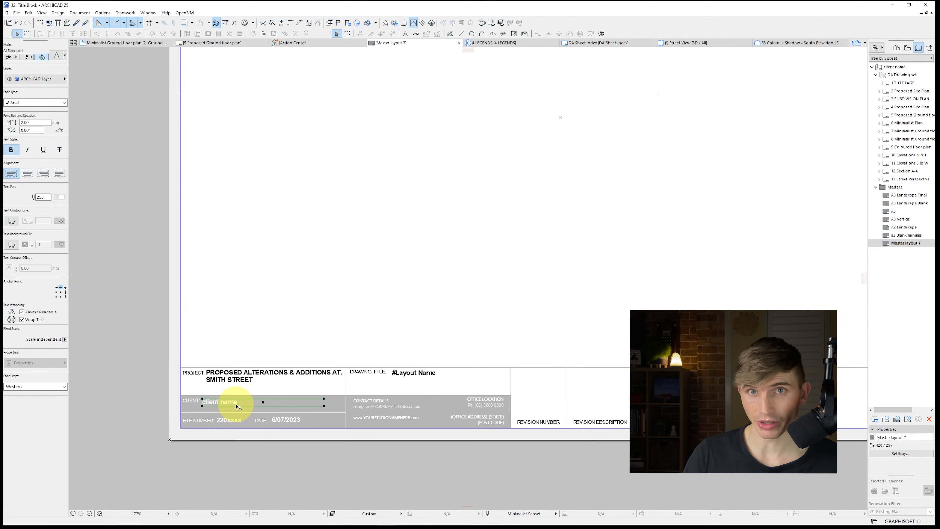
click(16, 13)
mouse_move(66, 147)
click(111, 143)
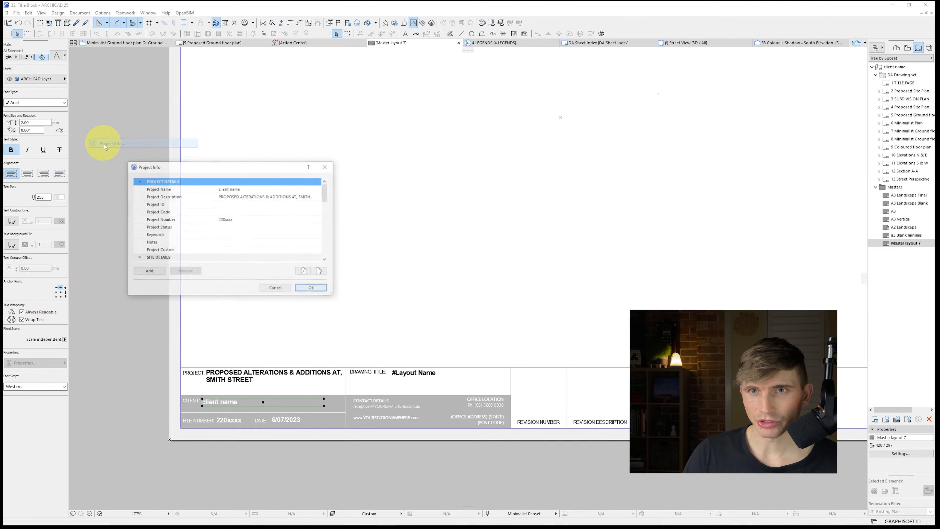
click(243, 189)
drag(242, 189, 182, 188)
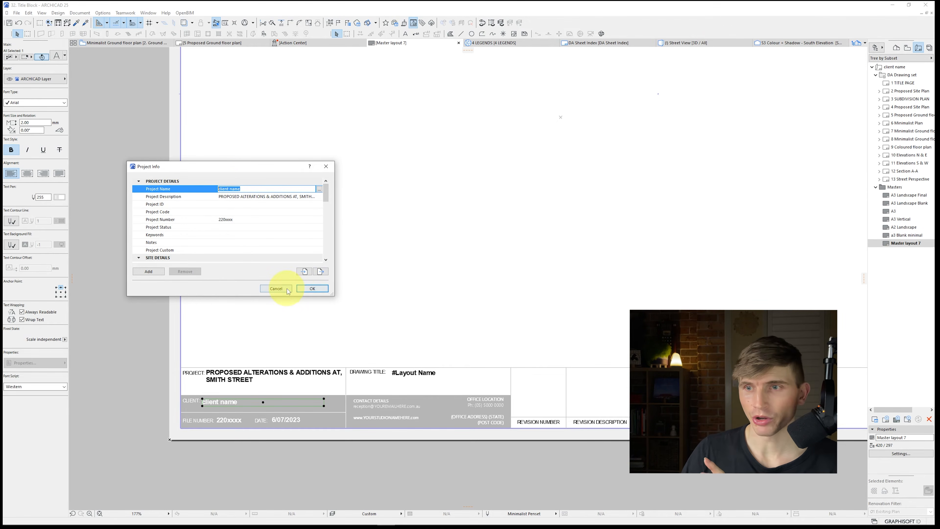
click(312, 288)
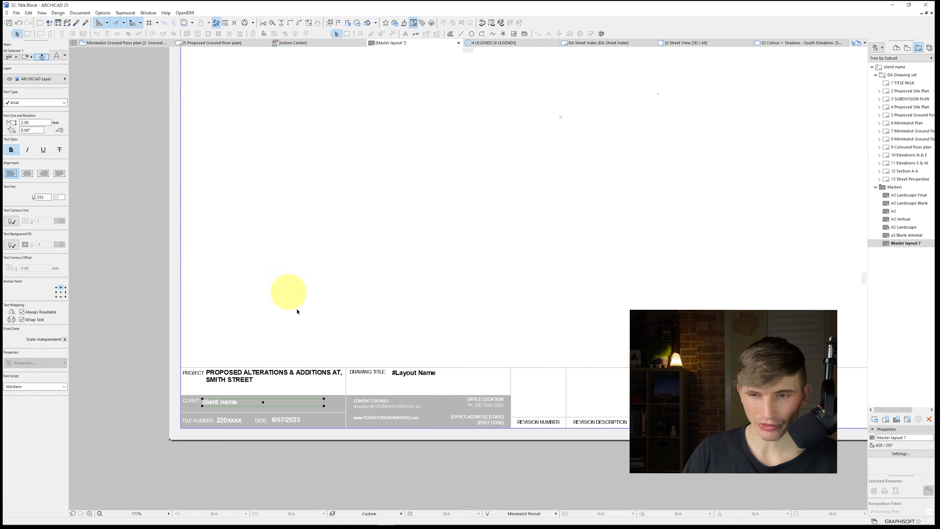
- Replace the title block's client text with the Project Name autotext field
double_click(301, 406)
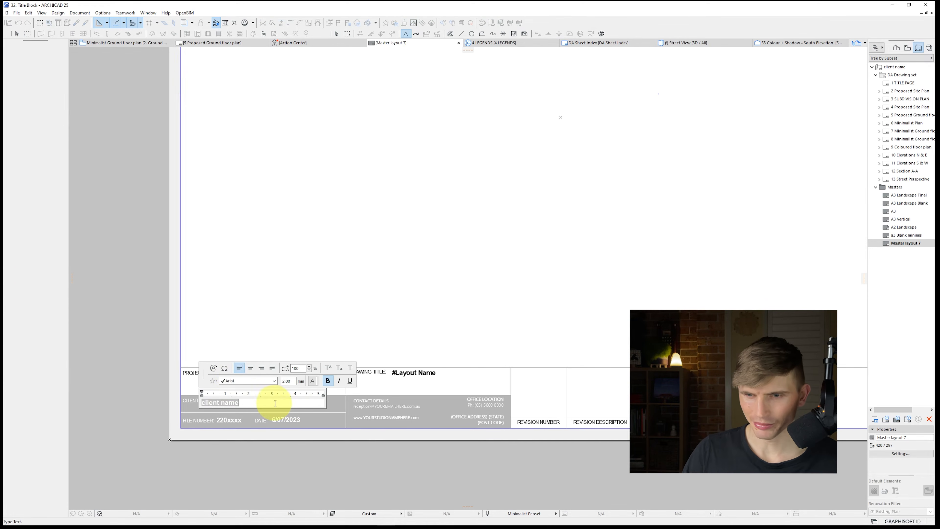
key(Delete)
click(213, 367)
click(169, 326)
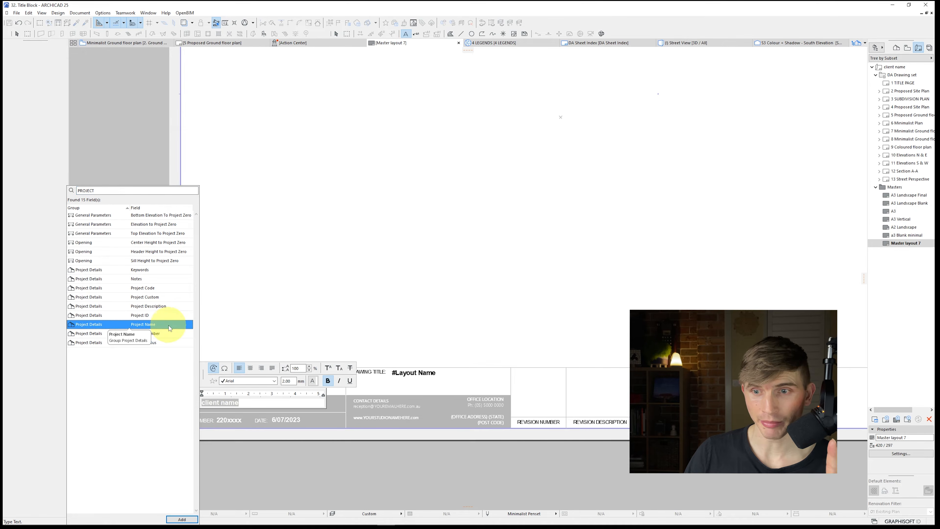
click(367, 458)
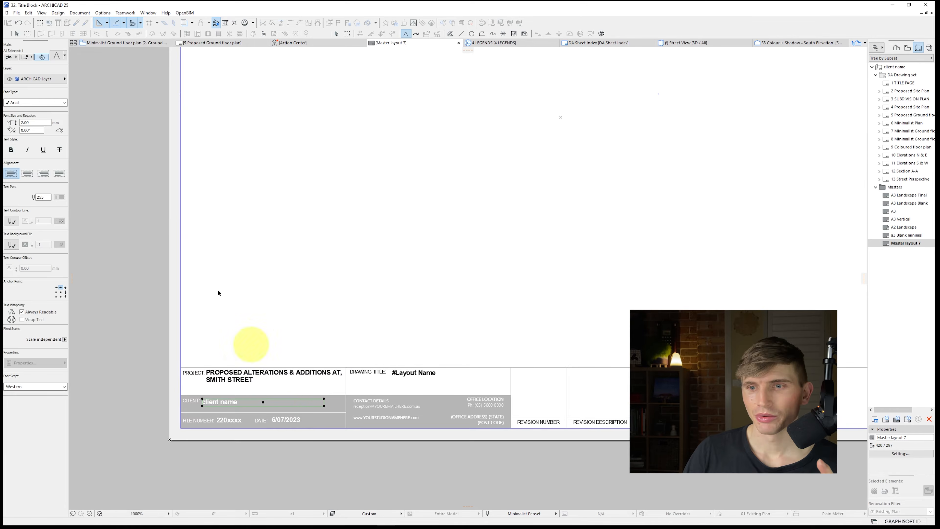
- Enter the client's name as the Project Name in Project Info
click(17, 13)
mouse_move(74, 143)
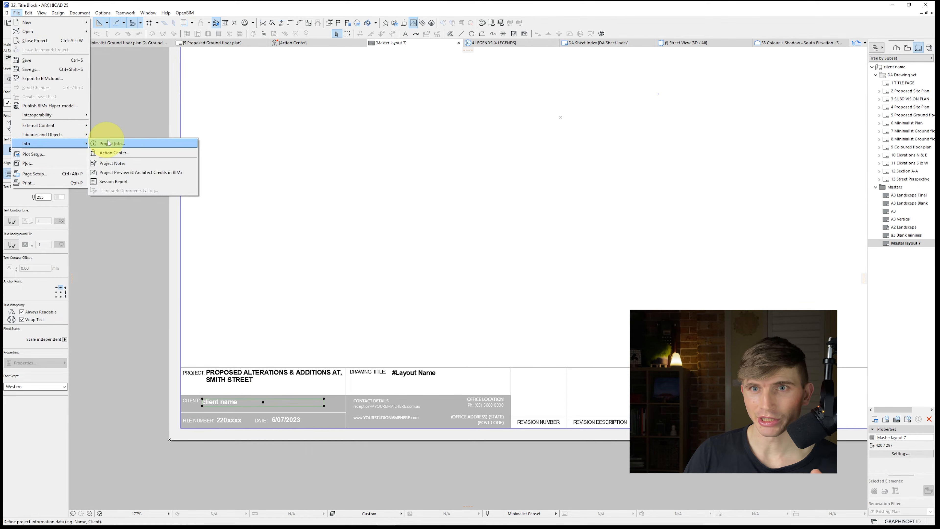
click(105, 143)
click(230, 188)
text(JOHN)
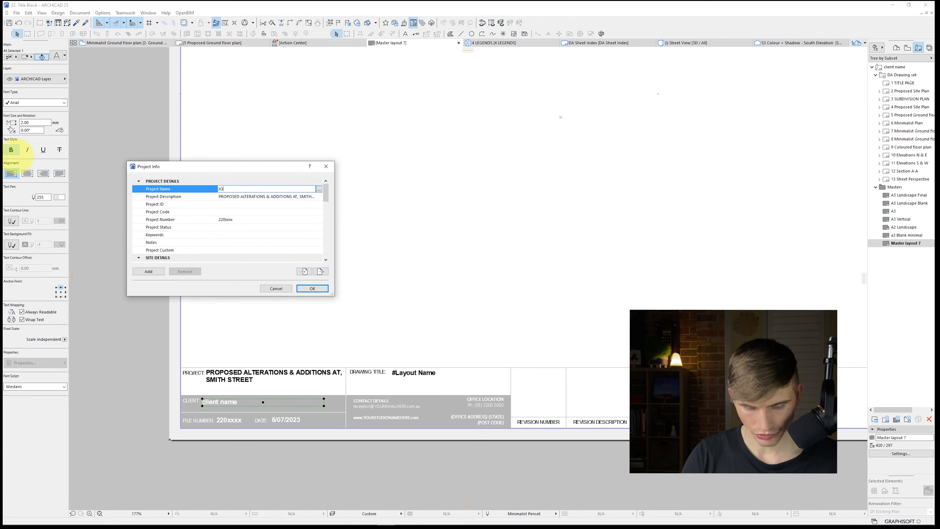
click(327, 289)
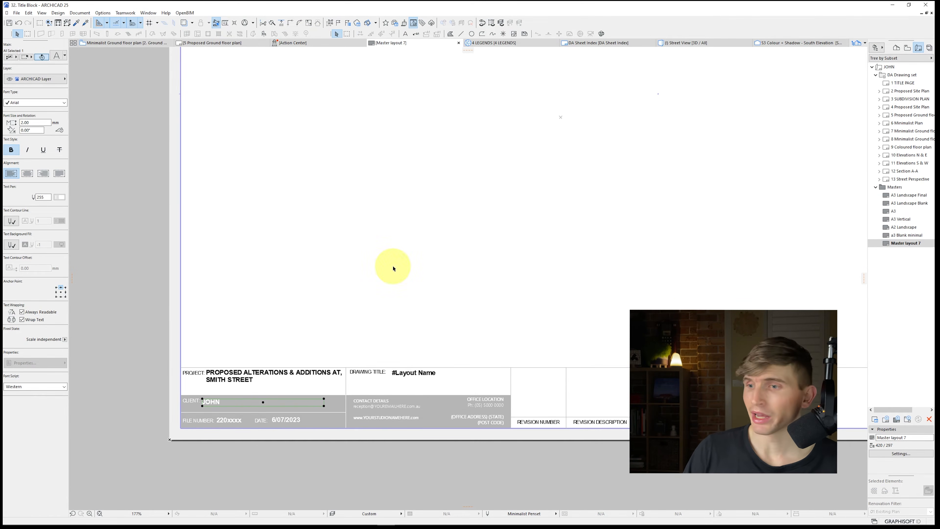
- Open the SUBDIVISION PLAN layout and layout 4 Proposed Site Plan to check their title block texts
click(910, 102)
double_click(910, 99)
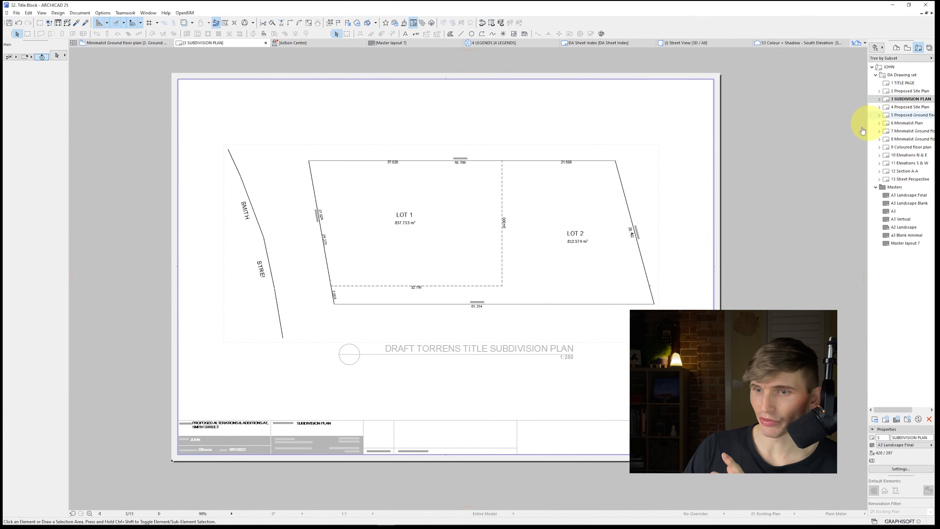
scroll(188, 452, up, 3)
double_click(912, 107)
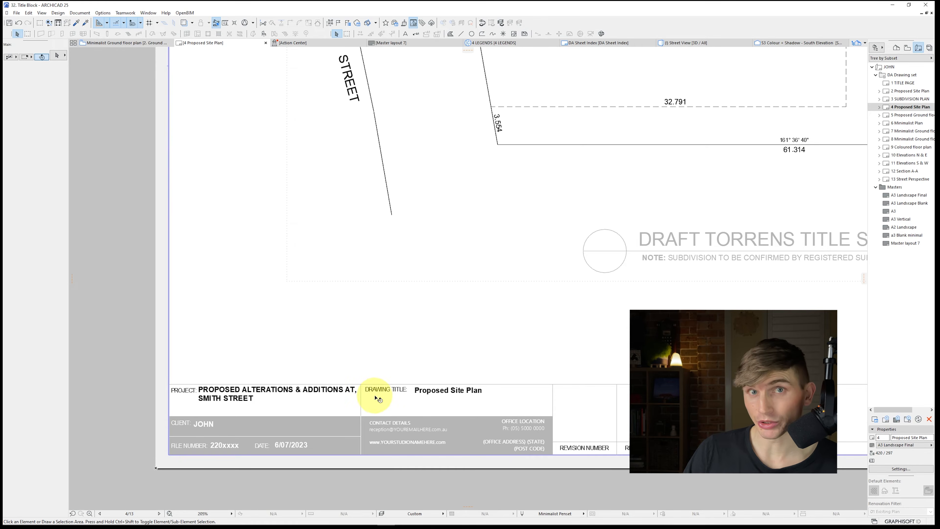
- Replace the date text in the title block of Master layout 7 with the System Date (short) autotext field
double_click(906, 243)
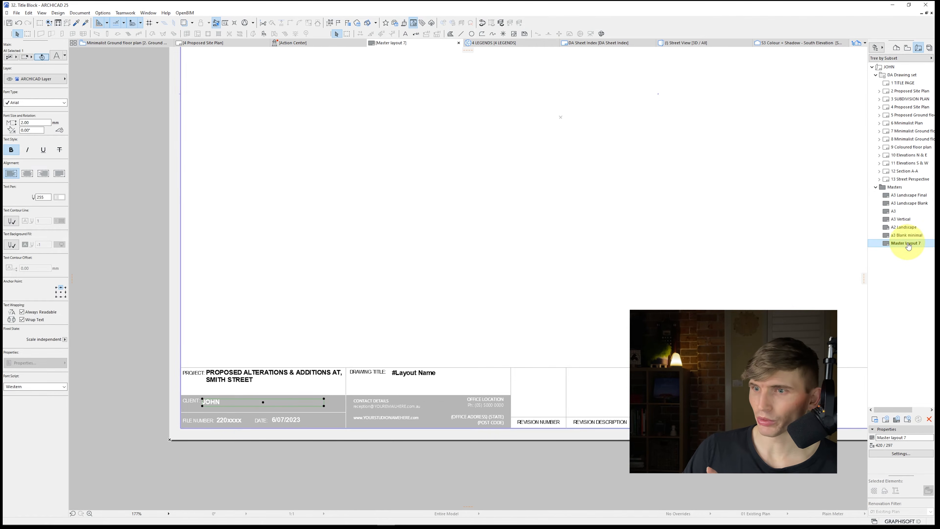
click(229, 422)
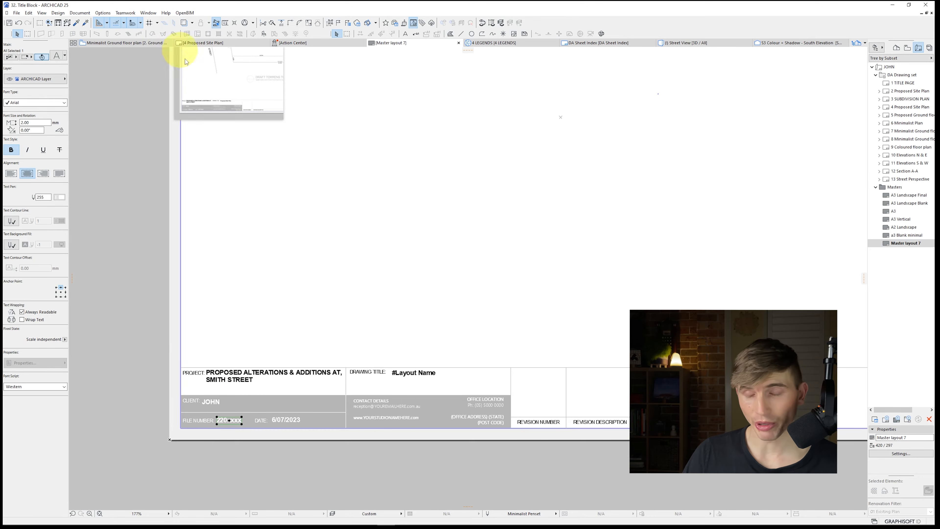
click(292, 421)
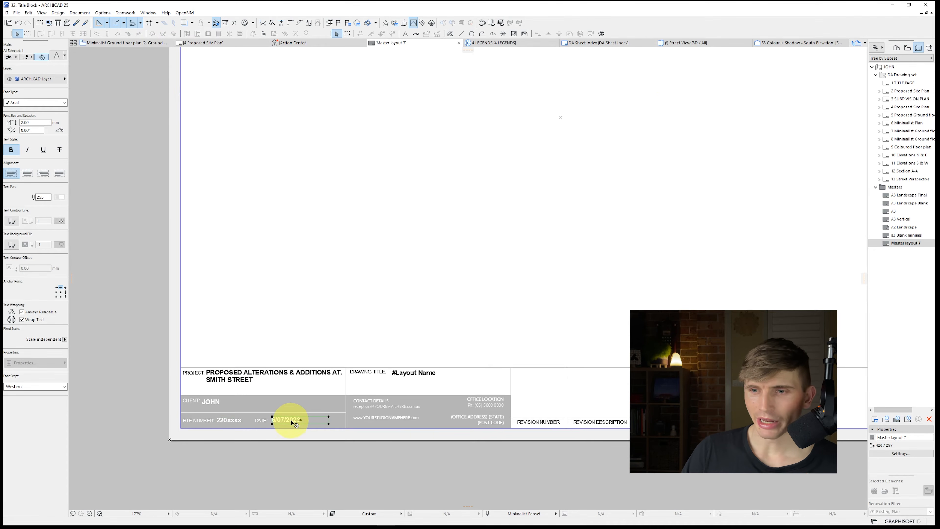
double_click(313, 422)
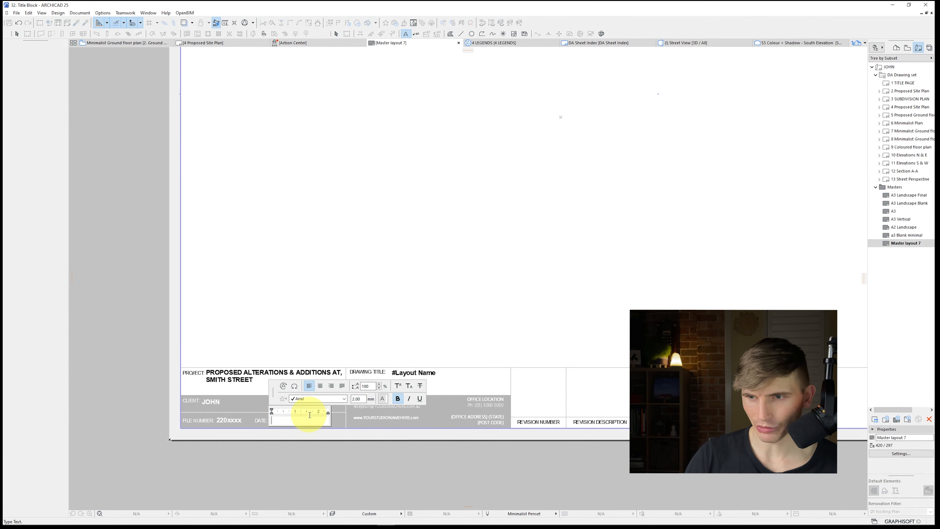
click(284, 387)
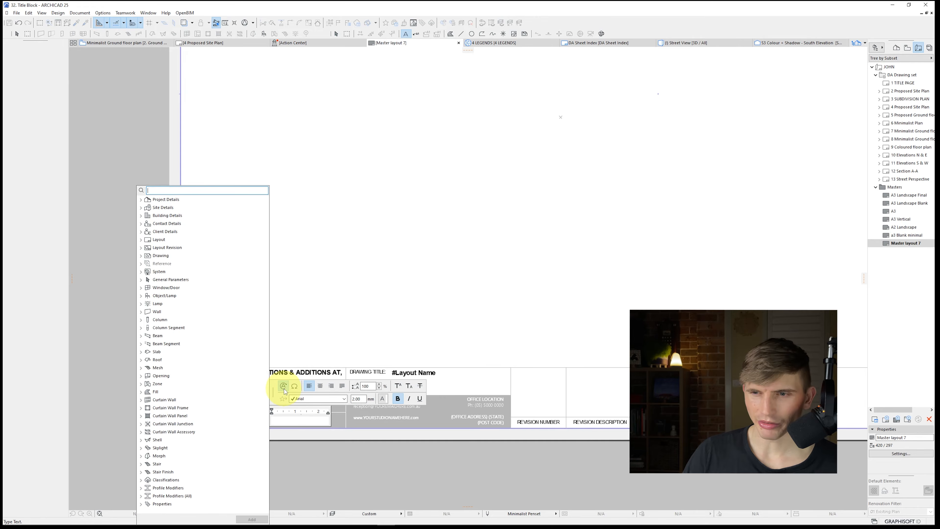
text(D)
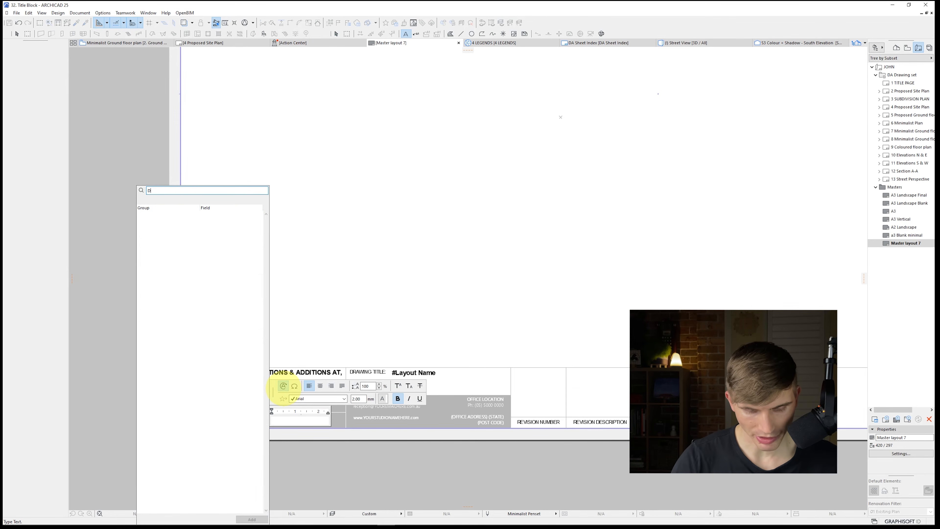
text(ATE)
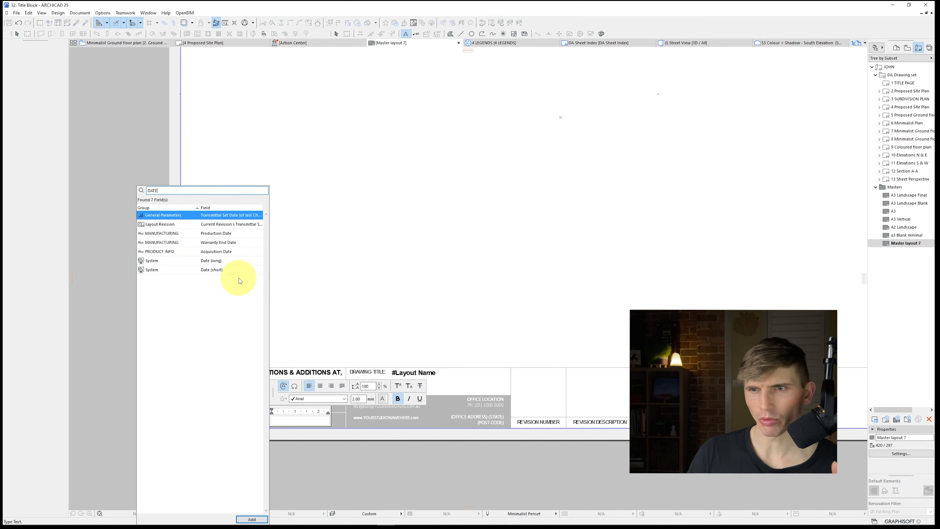
click(236, 271)
key(Return)
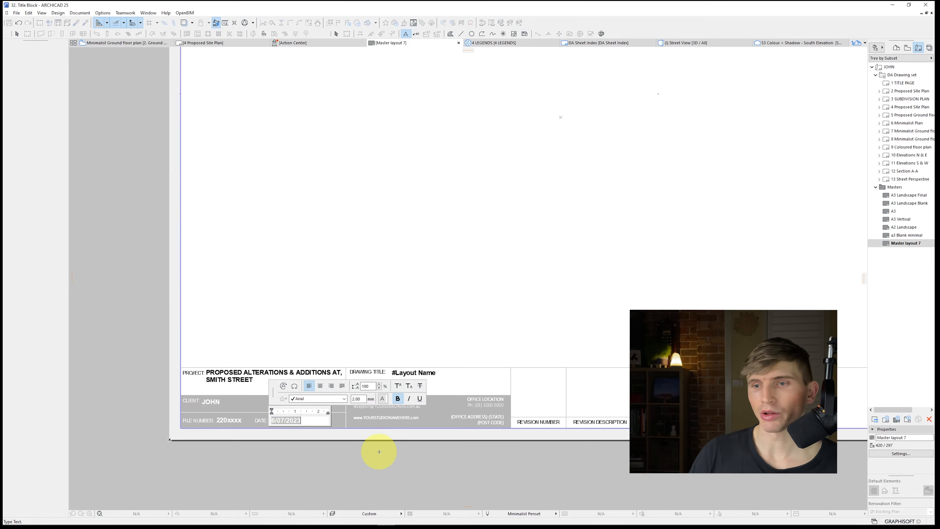
click(379, 451)
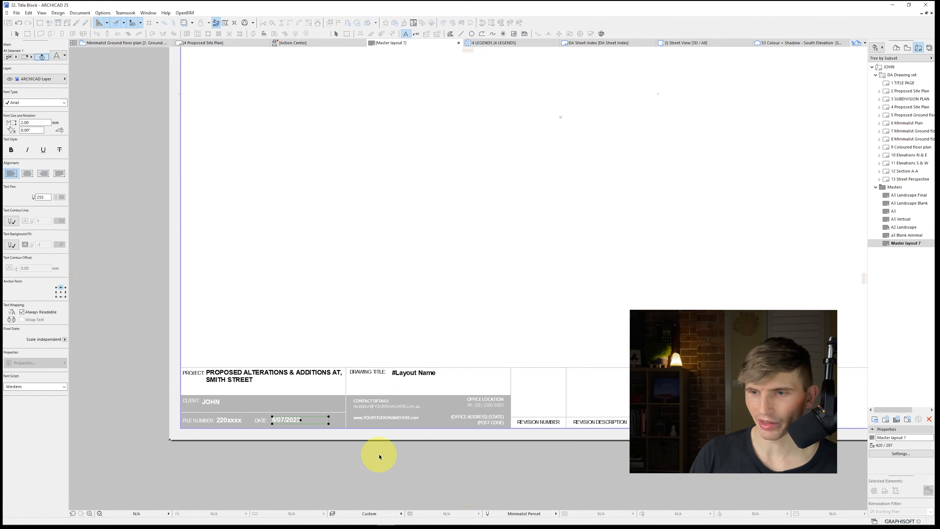
- Replace the title block's drawing title text with the Layout Name autotext field
click(417, 372)
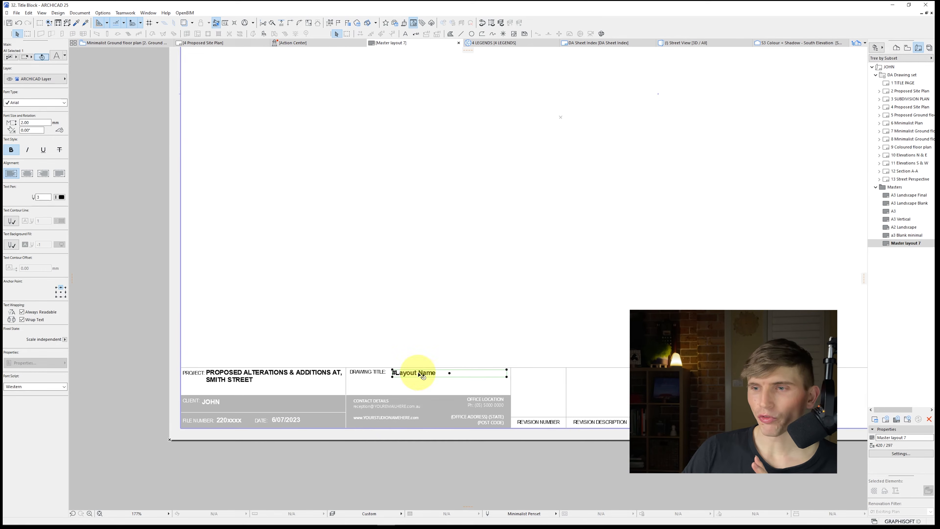
double_click(894, 101)
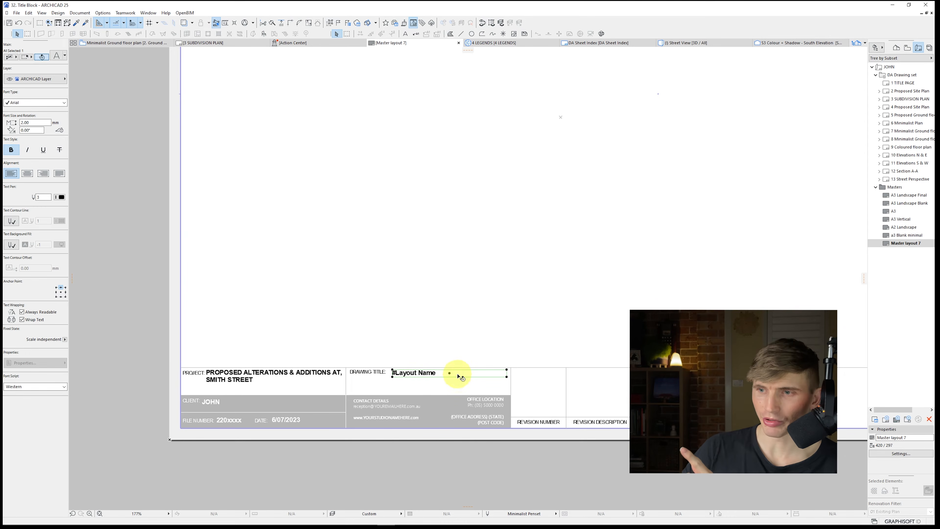
double_click(439, 375)
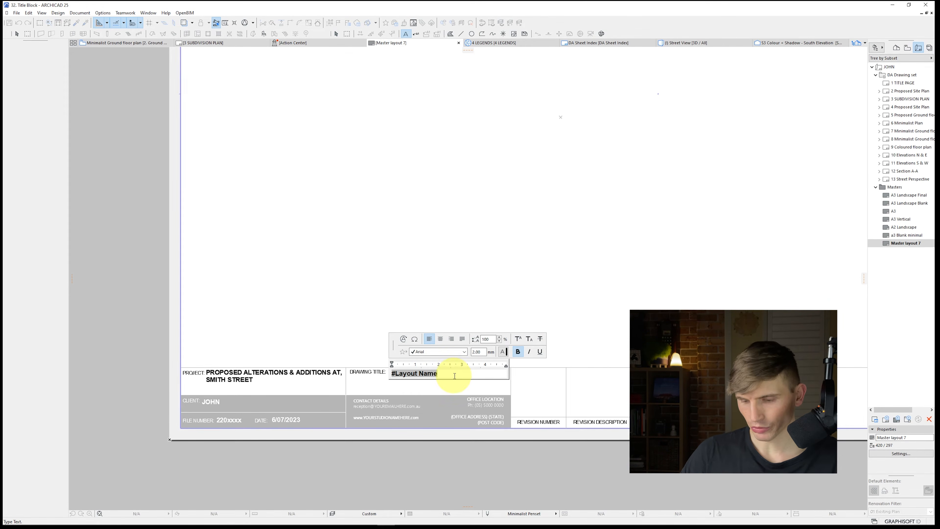
key(BackSpace)
click(403, 339)
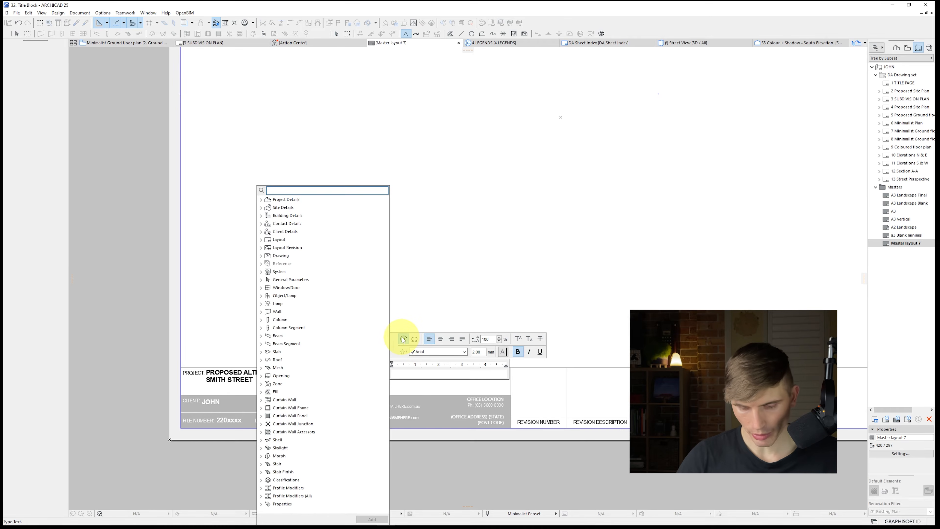
text(LAY)
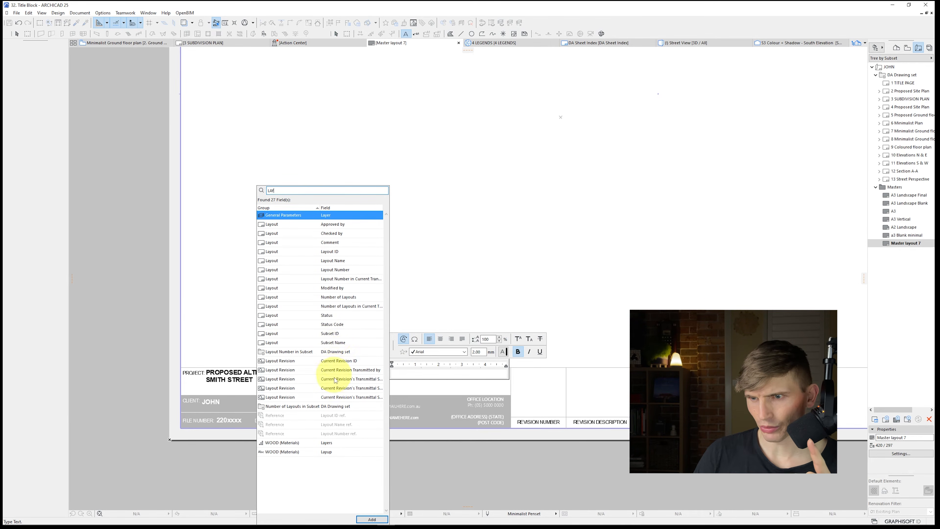
text(OUT NA)
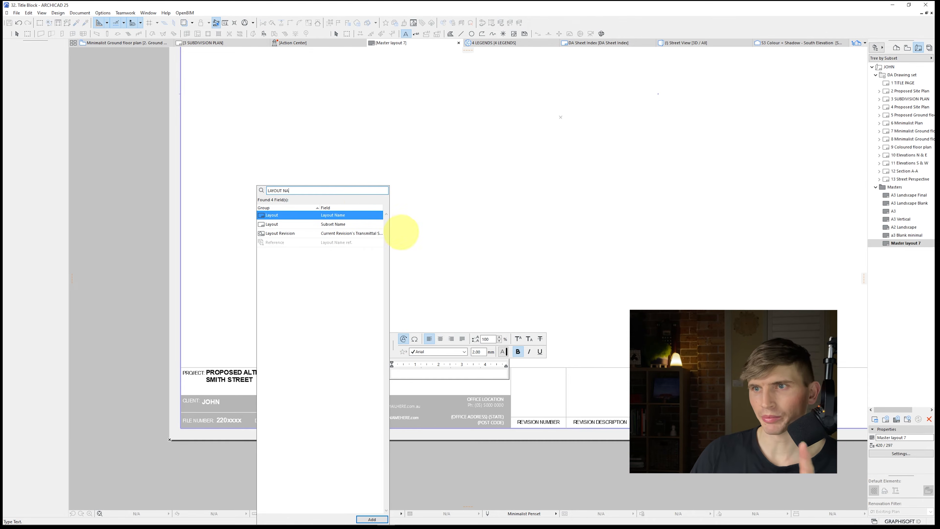
double_click(347, 217)
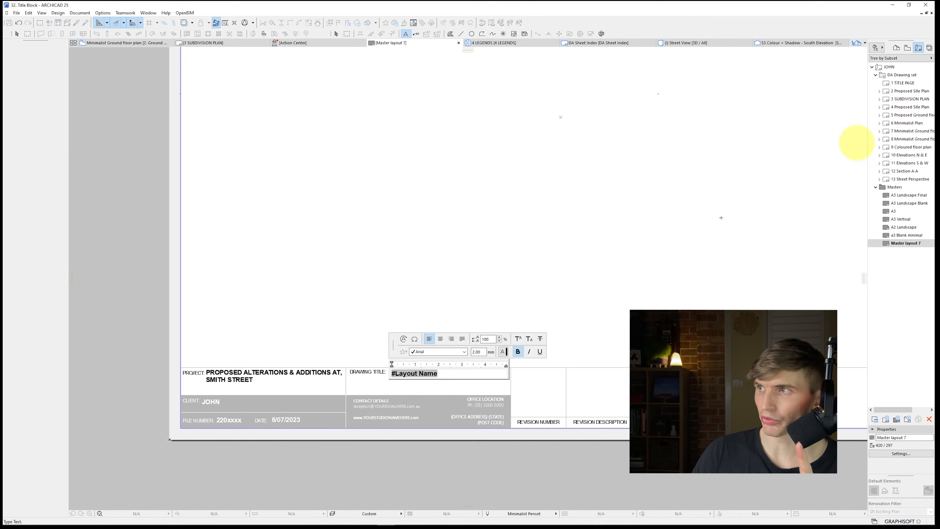
click(561, 315)
- Open layout 5 Proposed Ground floor plan to check the drawing title in its title block
click(911, 108)
double_click(897, 115)
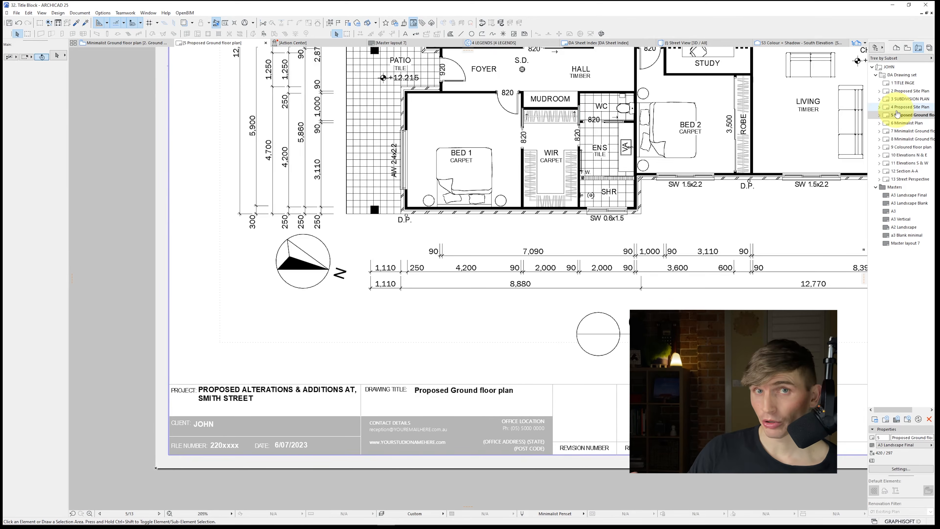
click(898, 114)
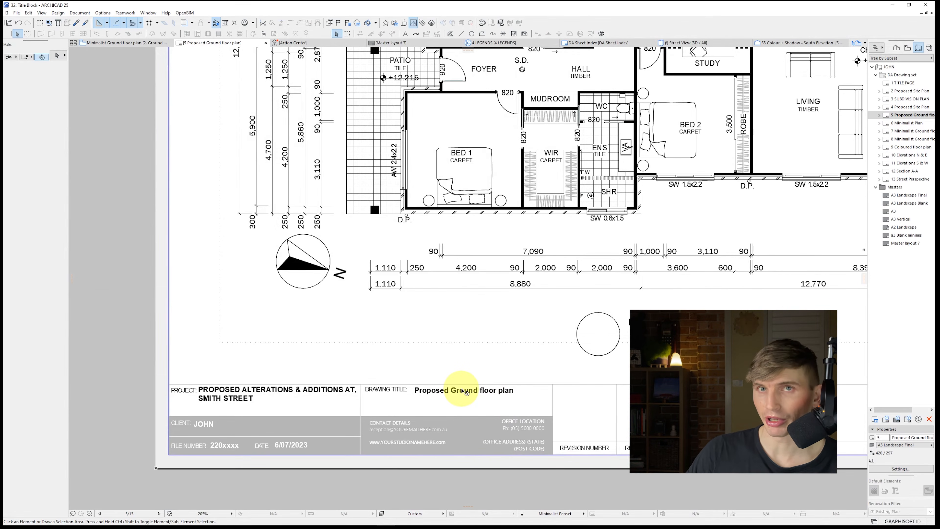
mouse_move(465, 391)
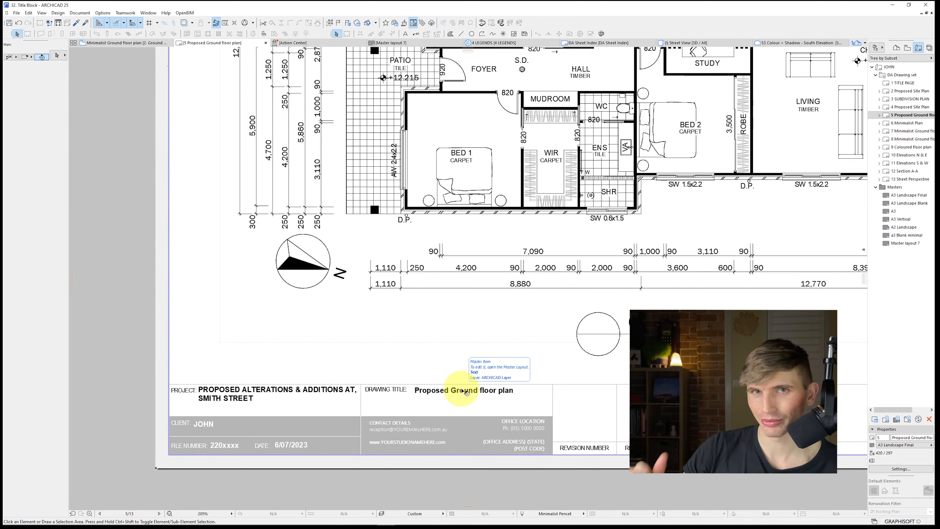
- Return to Master layout 7 and inspect the title block's contact details text without changing it
double_click(903, 243)
click(381, 376)
click(407, 413)
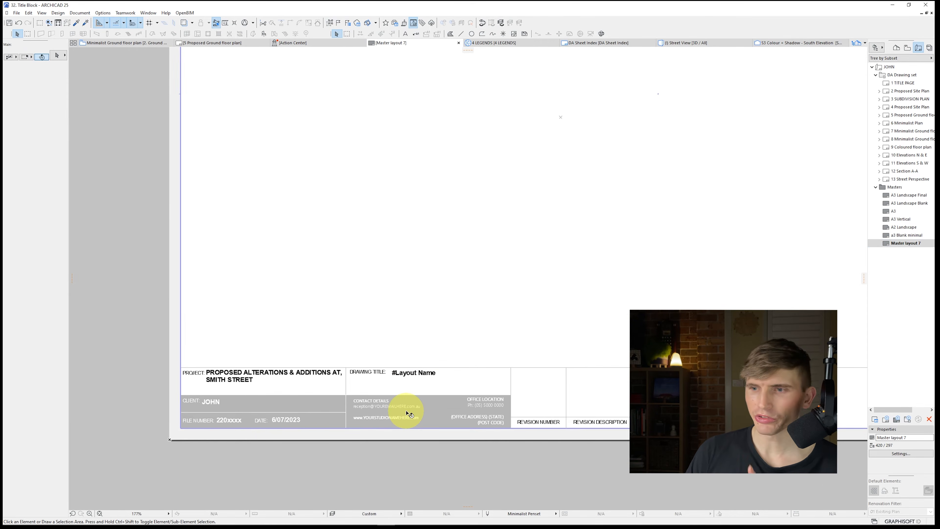
scroll(407, 413, up, 3)
double_click(410, 407)
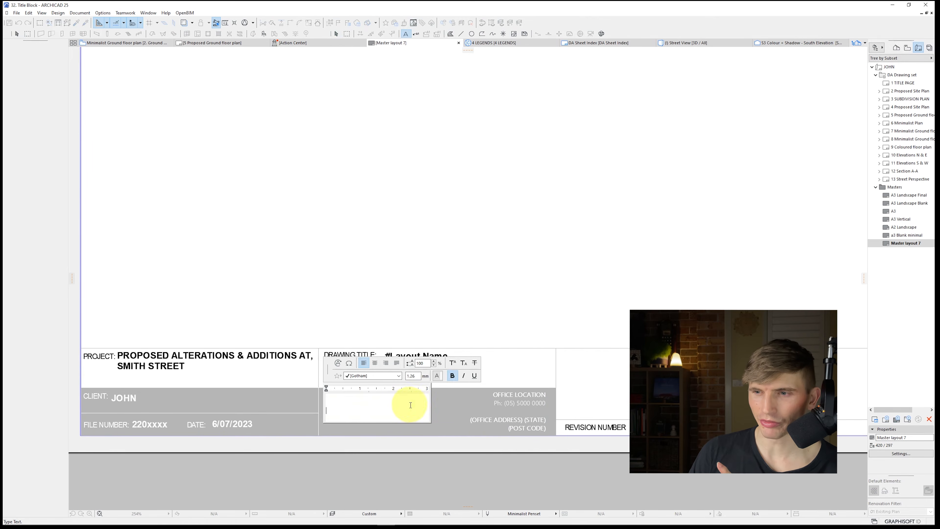
drag(415, 404, 313, 395)
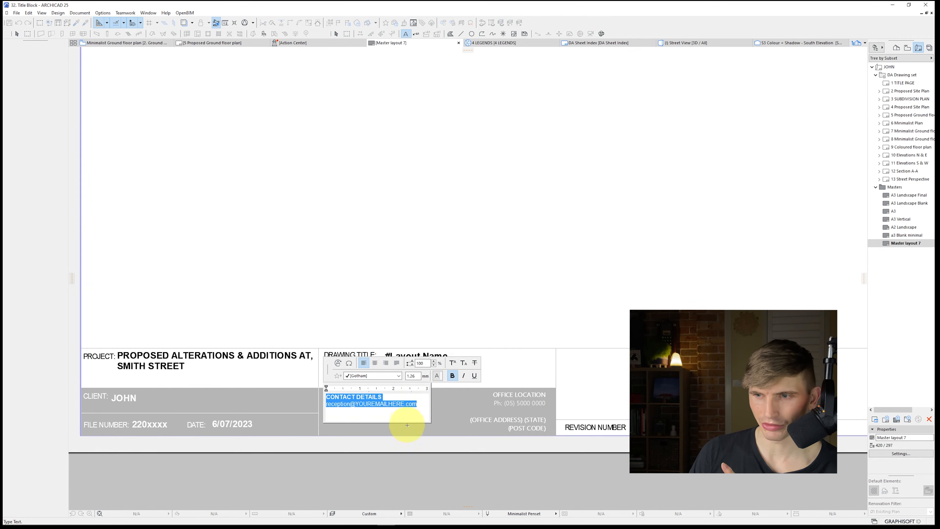
click(415, 462)
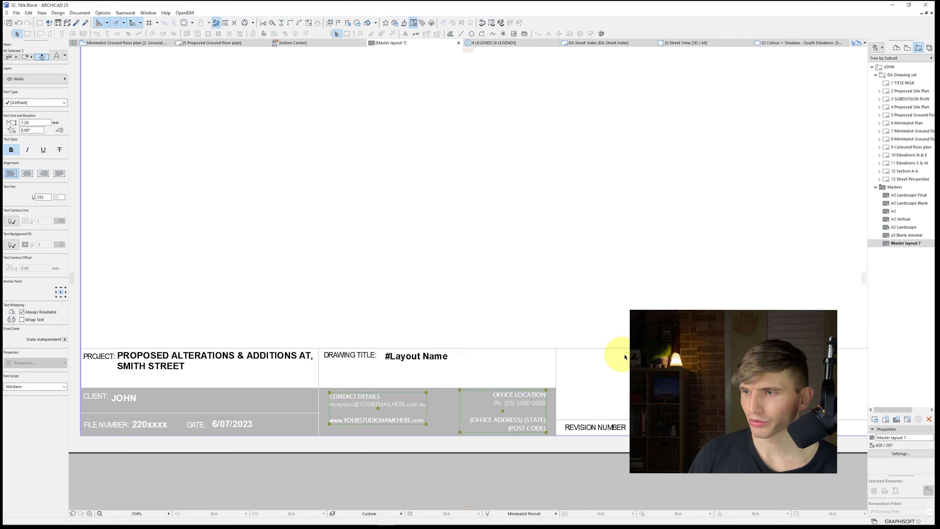
- Examine the sheet number field in the master title block and on layouts 10, 11 and 12
scroll(624, 357, down, 3)
middle_drag(624, 357, 312, 362)
middle_drag(801, 394, 661, 382)
scroll(661, 382, up, 4)
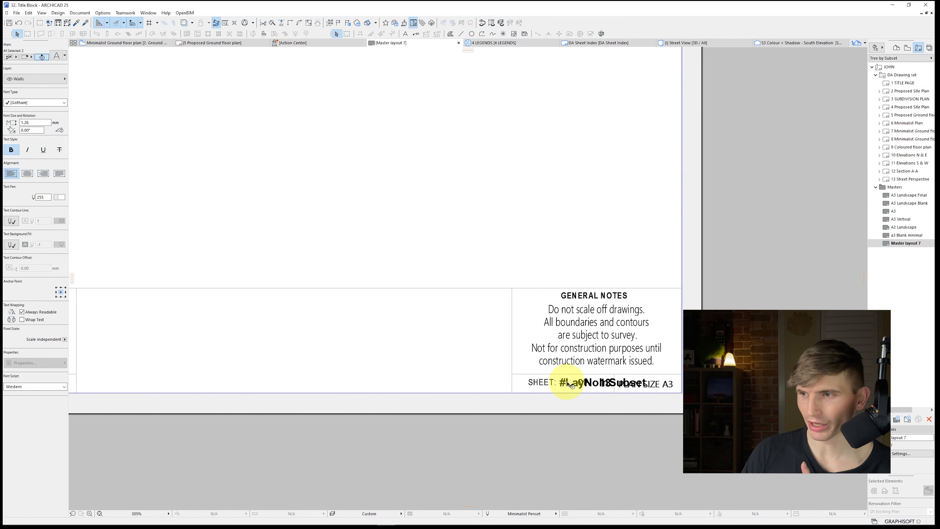
double_click(909, 154)
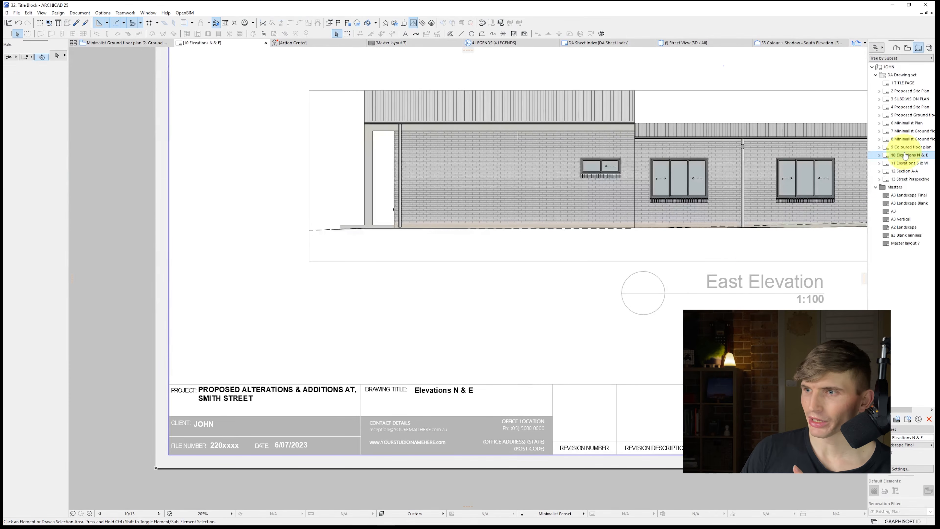
scroll(199, 221, up, 2)
middle_drag(198, 221, 73, 218)
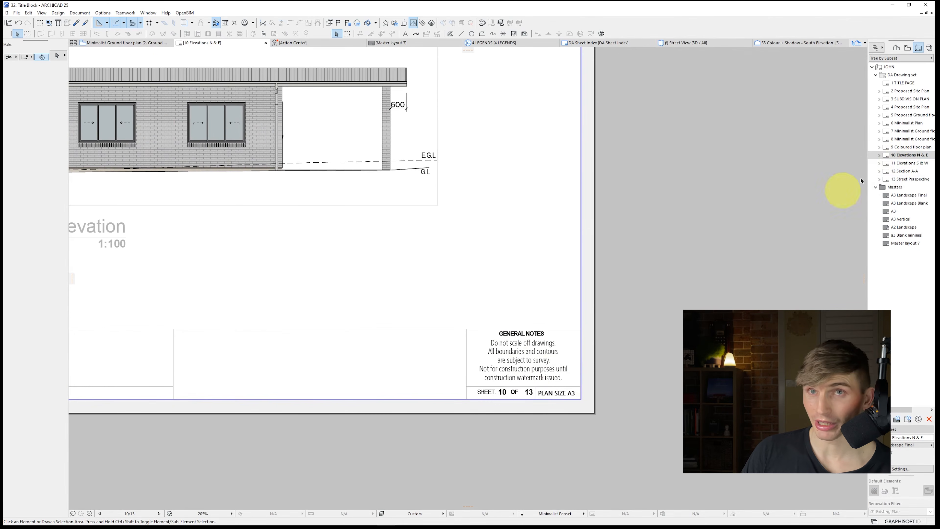
double_click(902, 163)
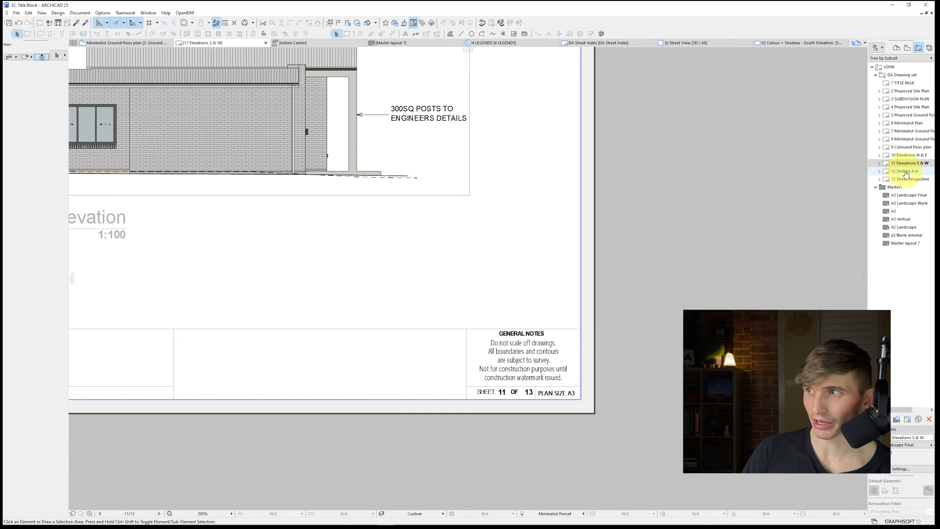
double_click(905, 171)
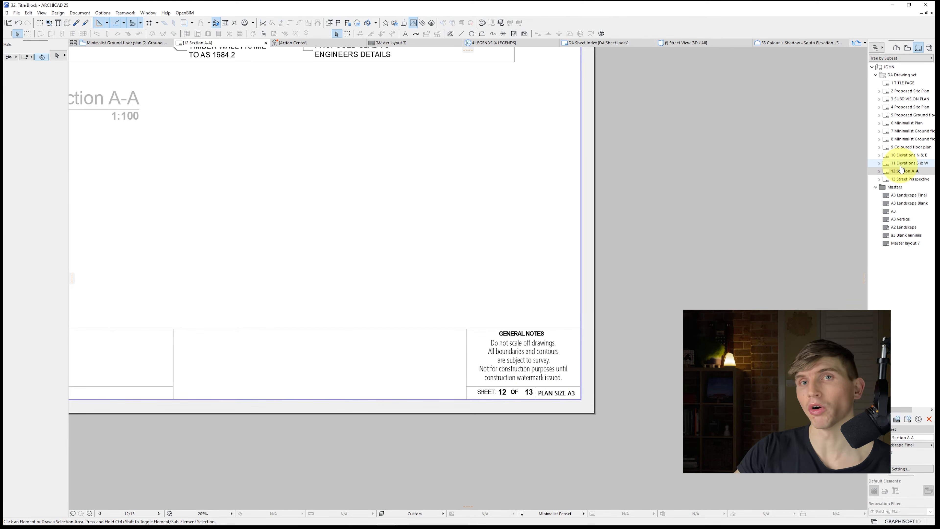
- Replace the sheet number text on Master layout 7 with the Layout Number in Subset autotext field for DA Drawing set
double_click(906, 244)
double_click(568, 384)
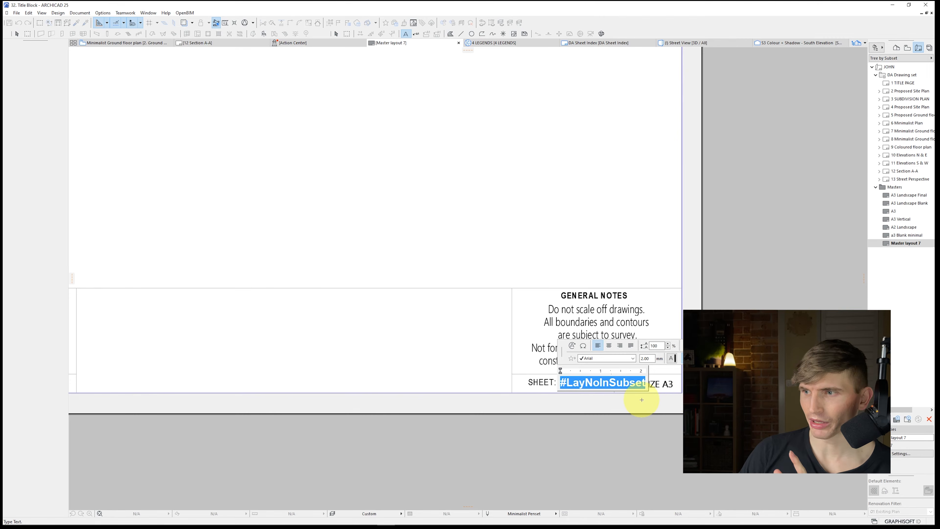
key(BackSpace)
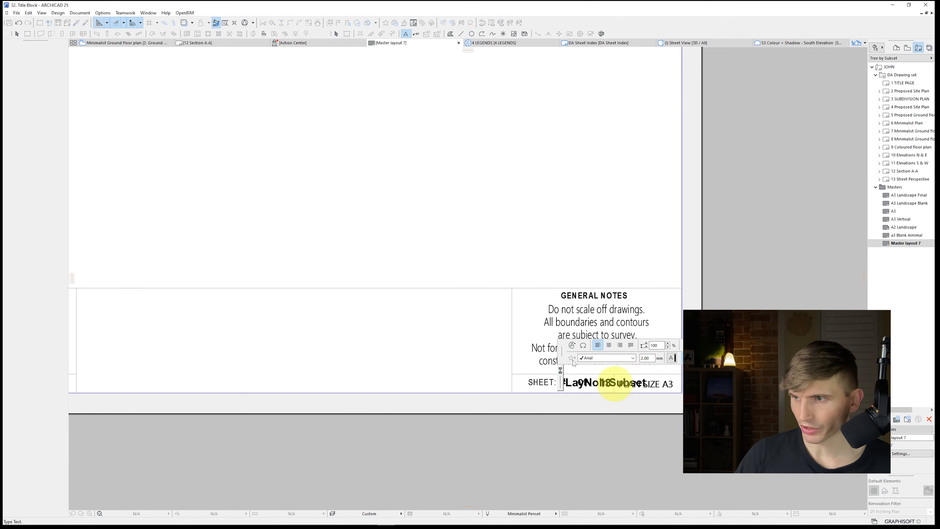
click(571, 345)
text(LAY)
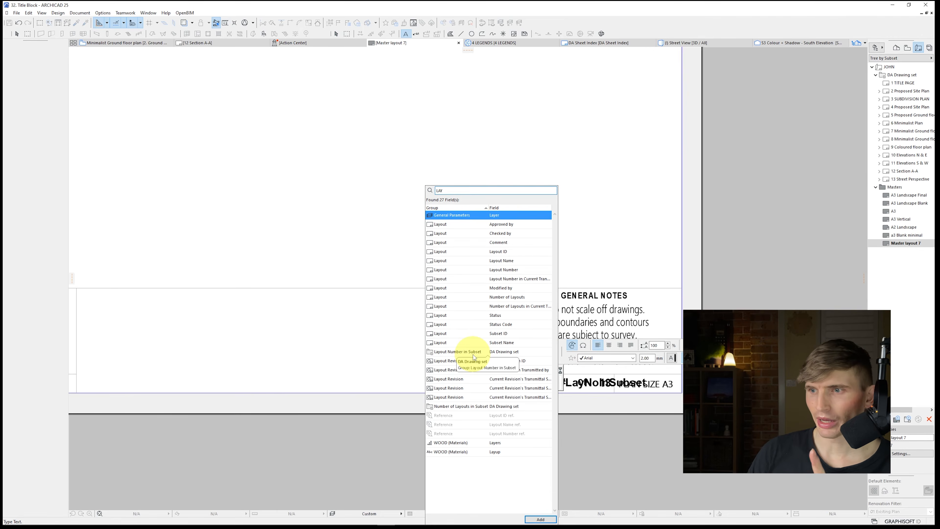
double_click(475, 355)
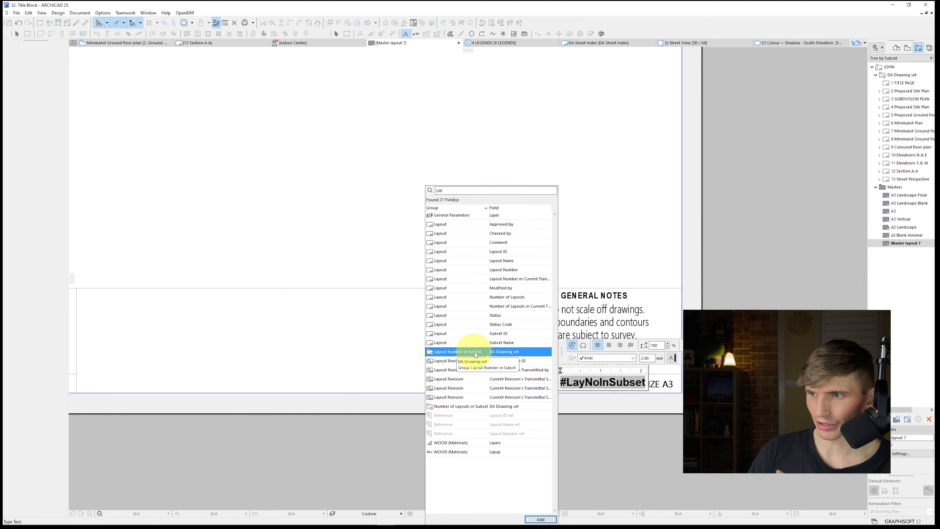
click(641, 299)
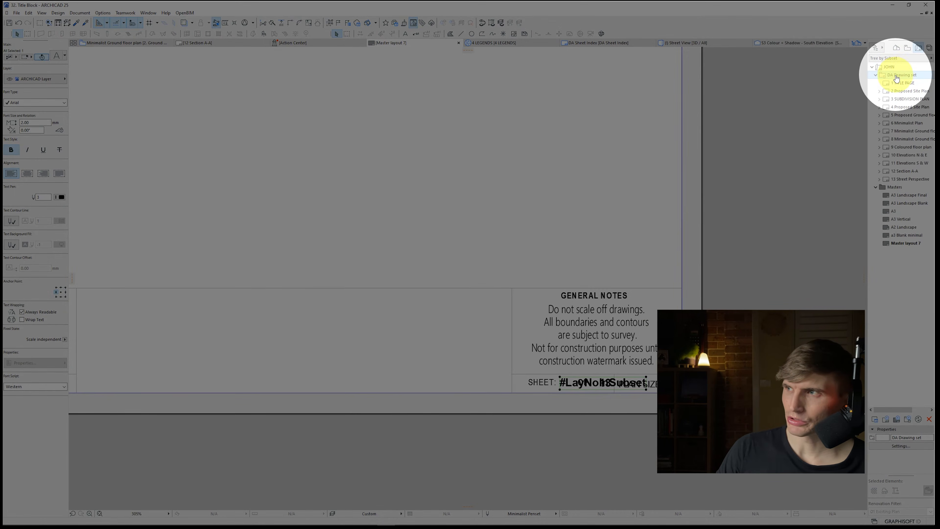
- Create a new subset named NEW SUBSET in the layout book, keeping the default ID assignment
click(890, 69)
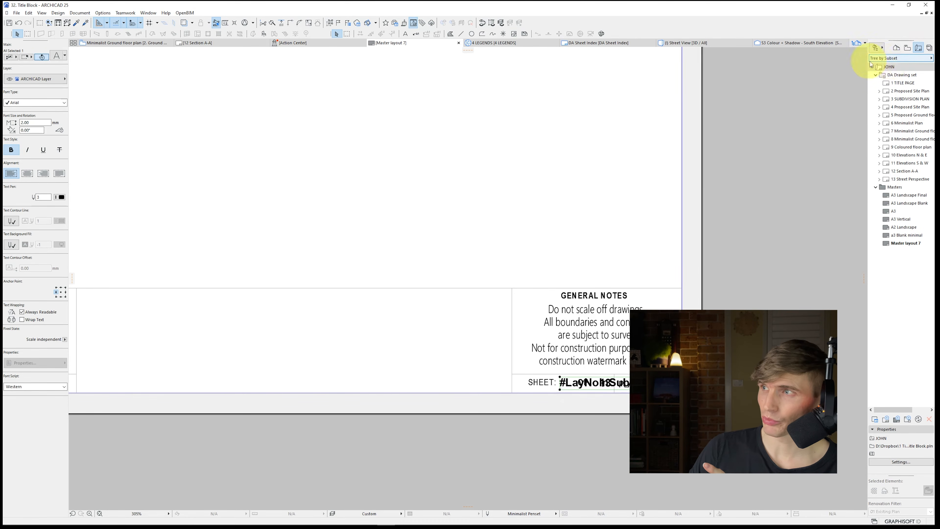
right_click(887, 69)
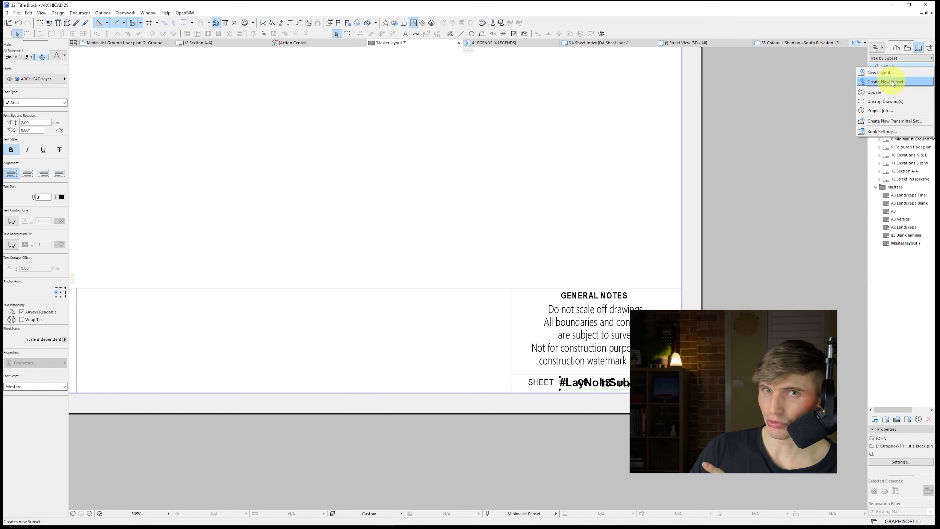
click(891, 82)
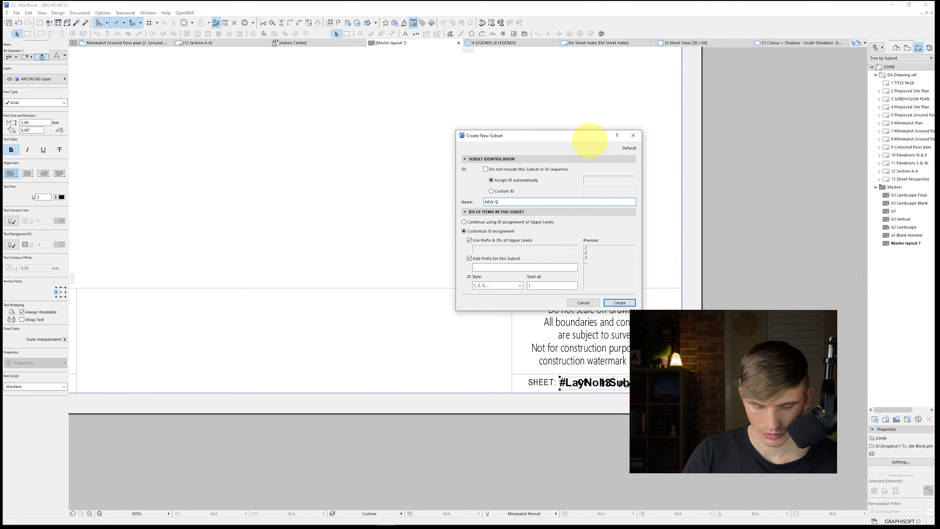
click(619, 303)
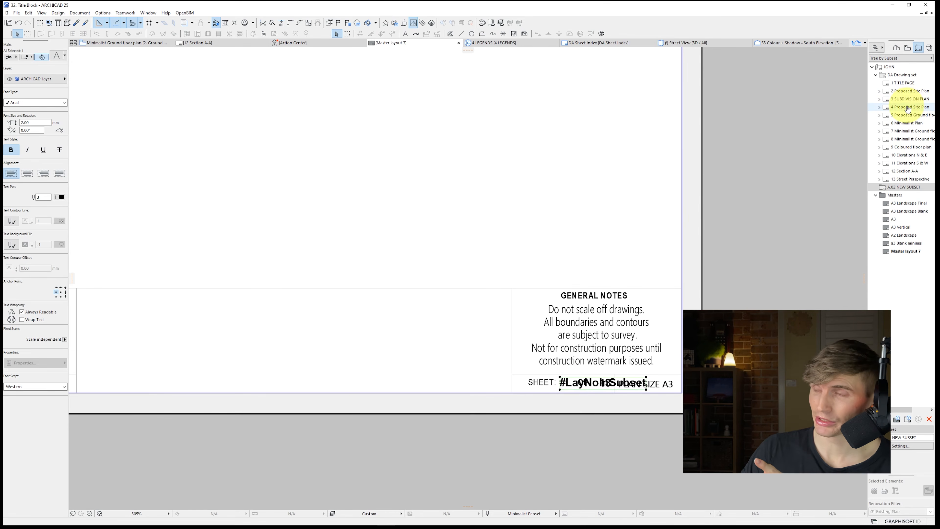
- Search the autotext fields for Lay from the master sheet number text and examine the layout number options per subset
double_click(570, 383)
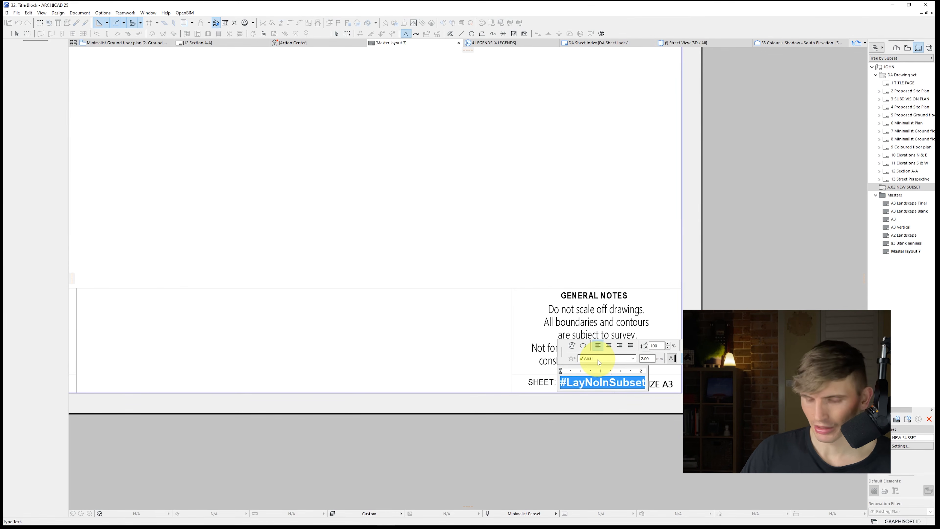
click(572, 345)
text(LAY)
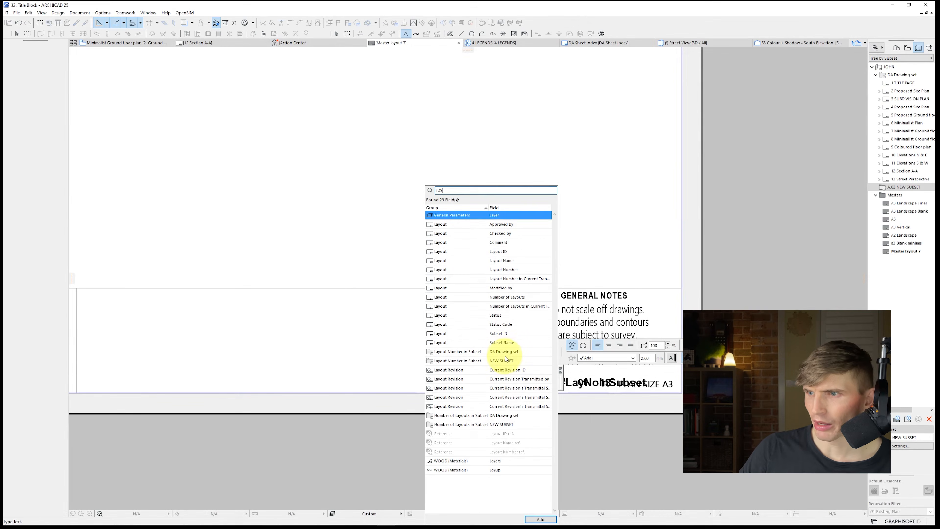
click(458, 353)
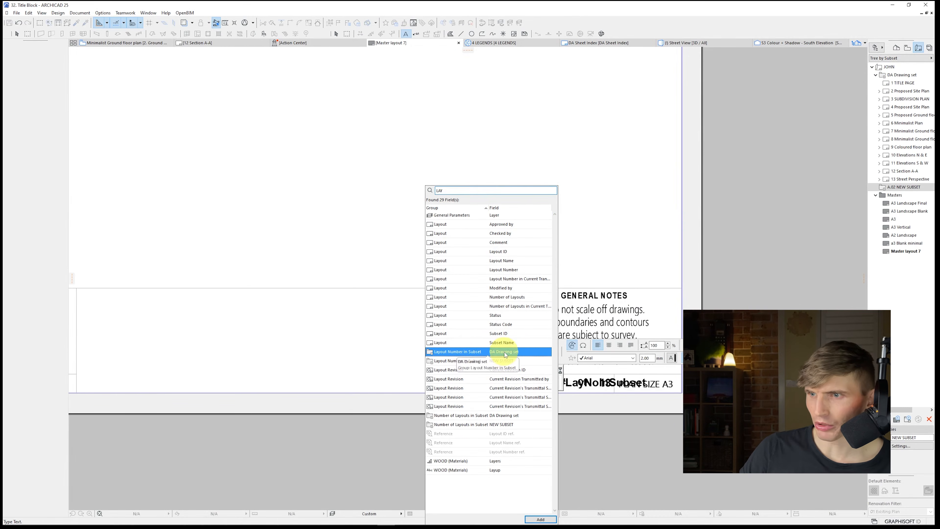
click(628, 430)
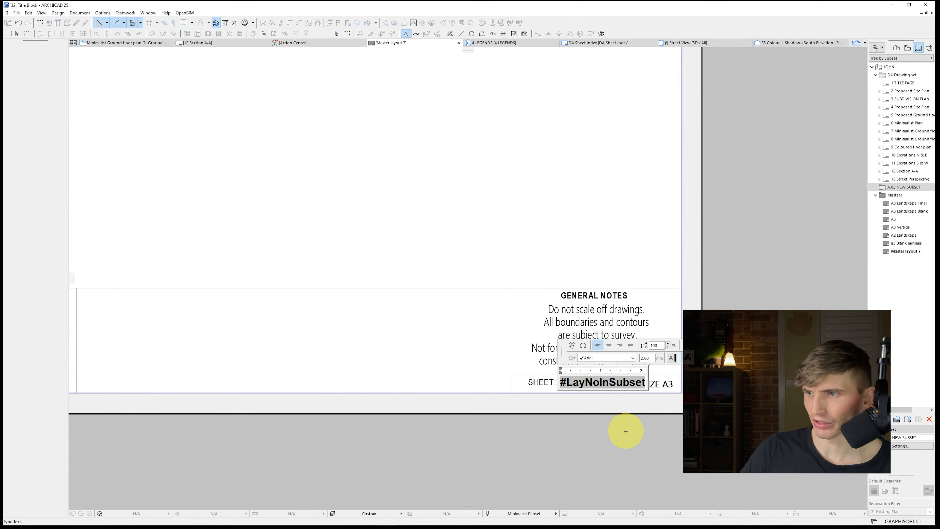
click(610, 439)
- Move the sheet number text below the title block and add the Number of Layouts in Subset autotext for DA Drawing set to the sheet total
drag(569, 396, 571, 427)
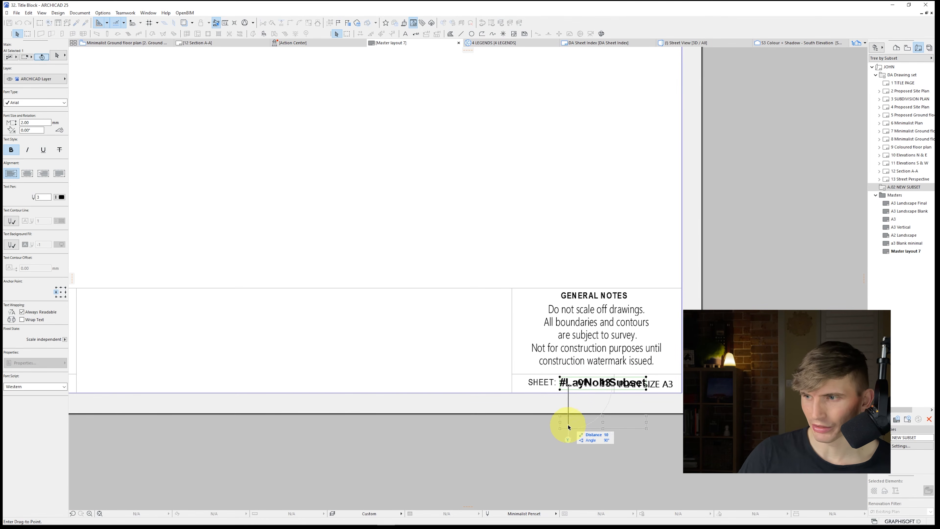
click(569, 427)
double_click(605, 383)
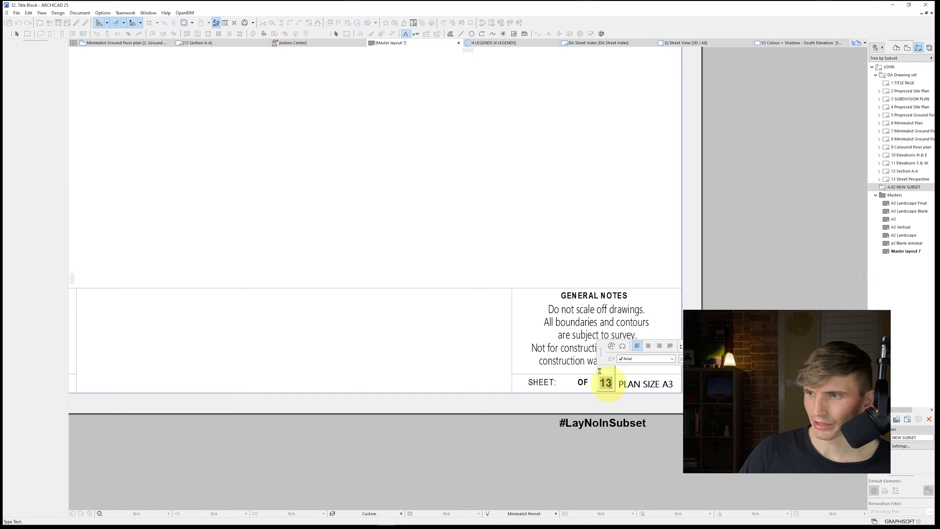
click(611, 346)
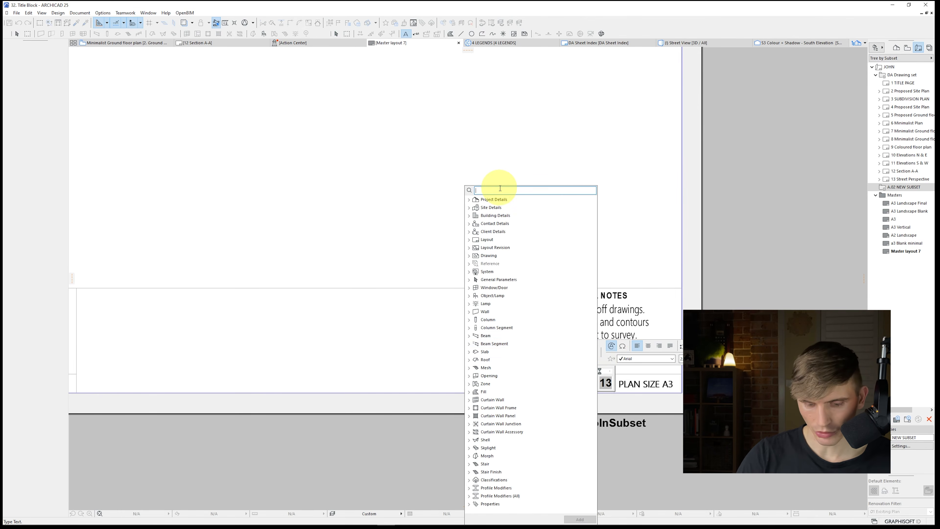
text(LAY)
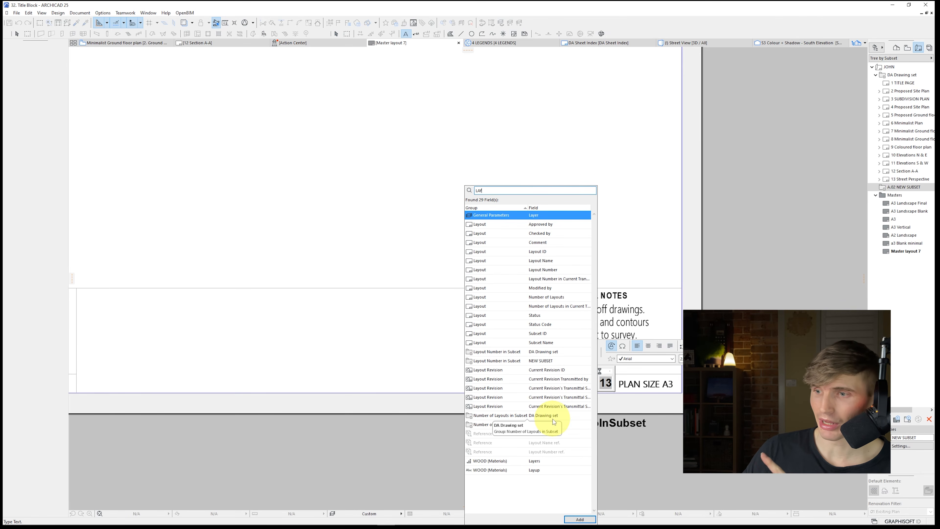
double_click(557, 419)
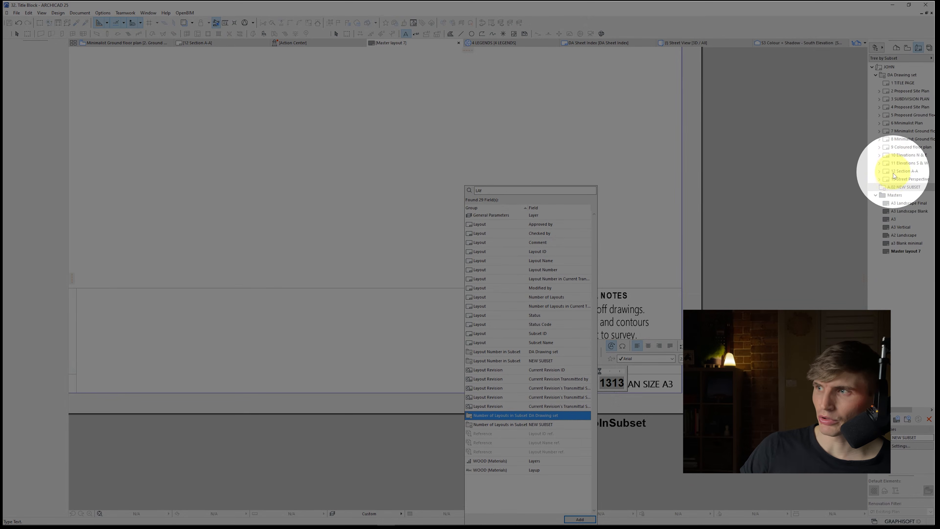
click(894, 177)
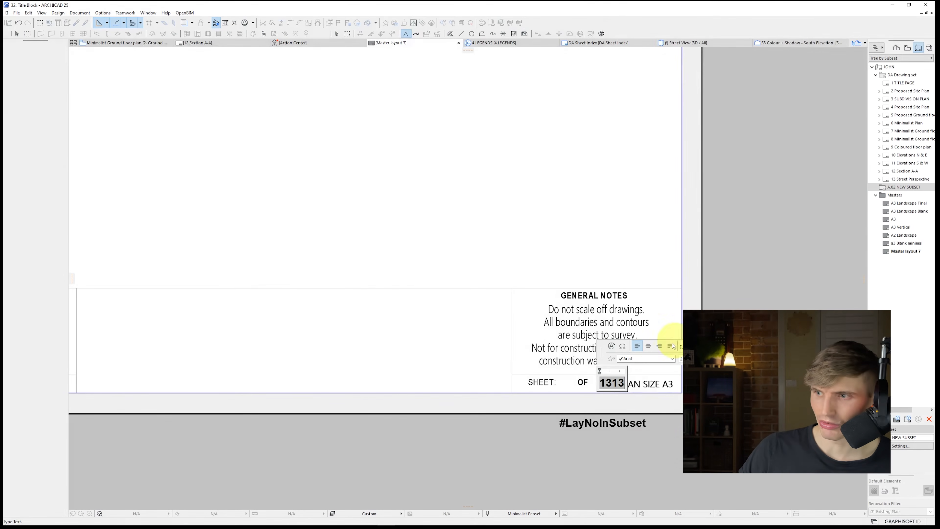
- Cancel the sheet total text edit and undo the move of the sheet number text
key(Escape)
key(ctrl+z)
click(601, 447)
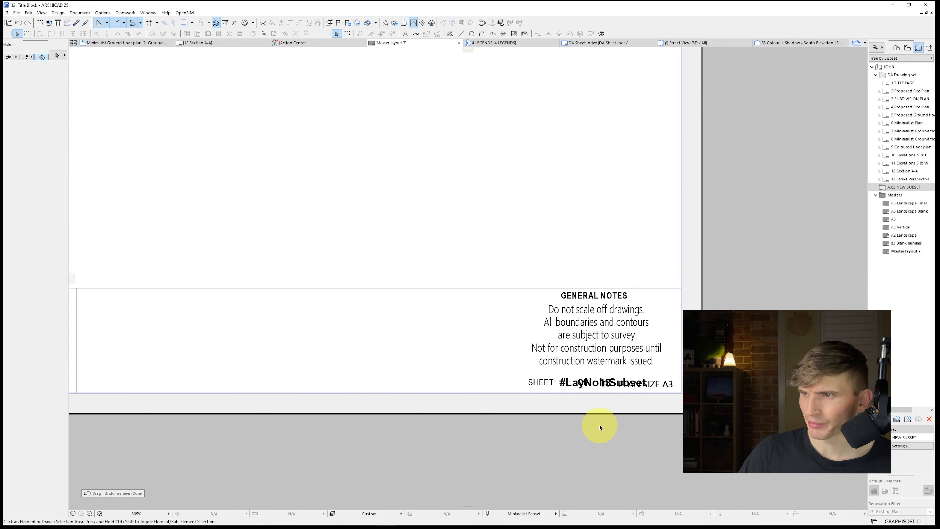
- Examine the revision number and revision description fields in the master title block
scroll(593, 327, down, 1)
scroll(593, 327, down, 3)
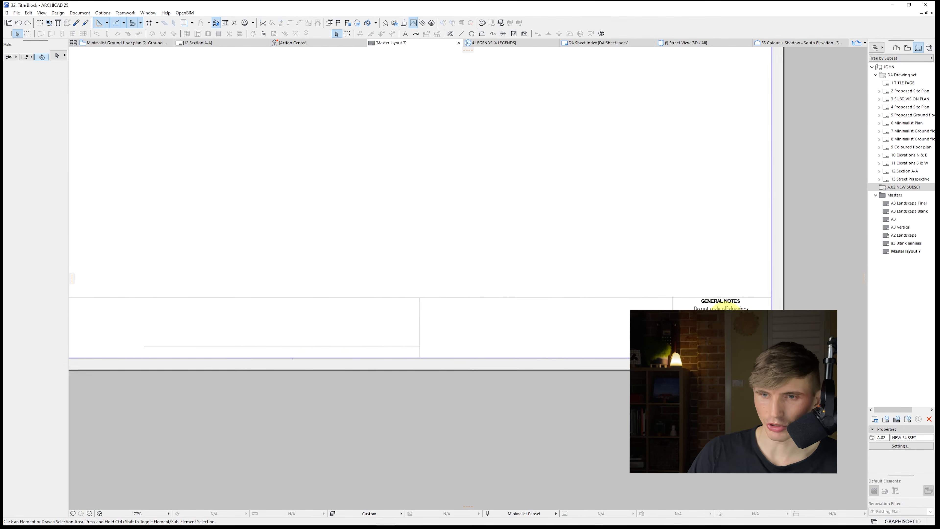
scroll(459, 342, up, 2)
click(366, 361)
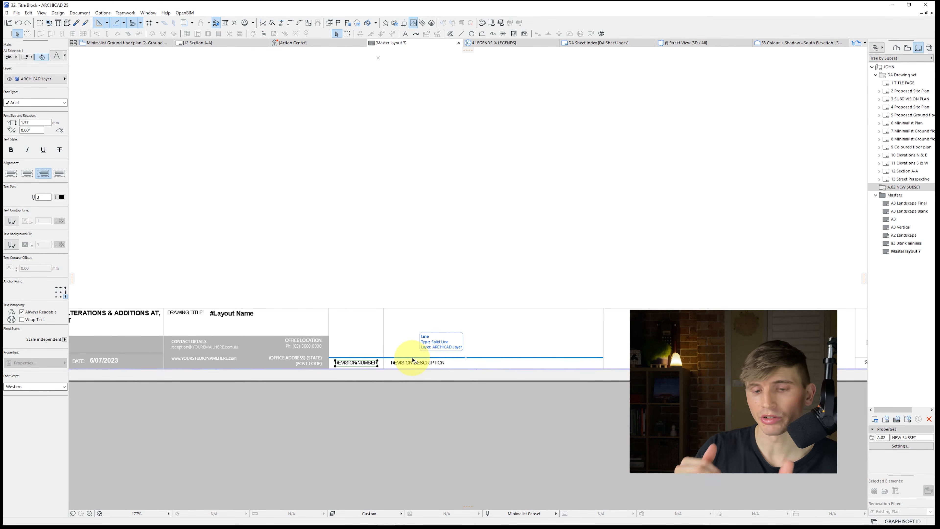
- Assign Master layout 7 to layout 1 TITLE PAGE and open that layout to check its title block
double_click(905, 251)
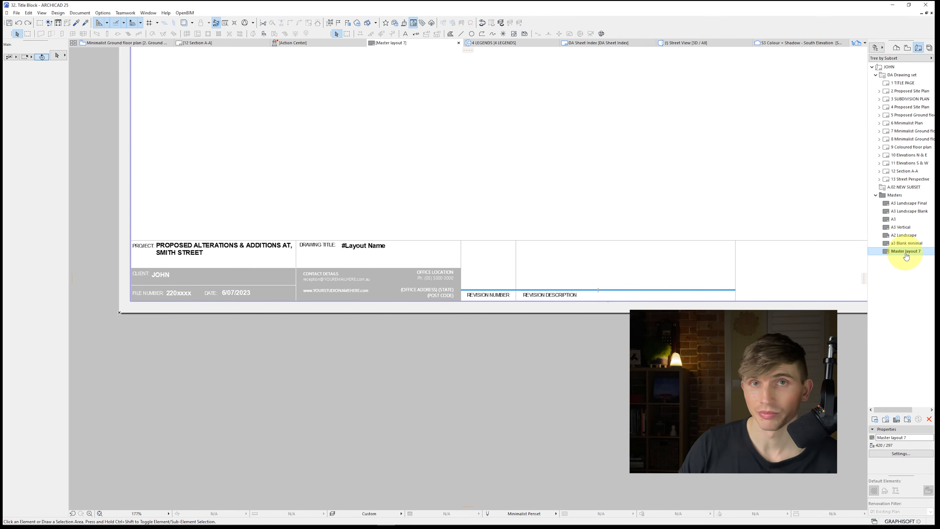
right_click(905, 86)
click(900, 157)
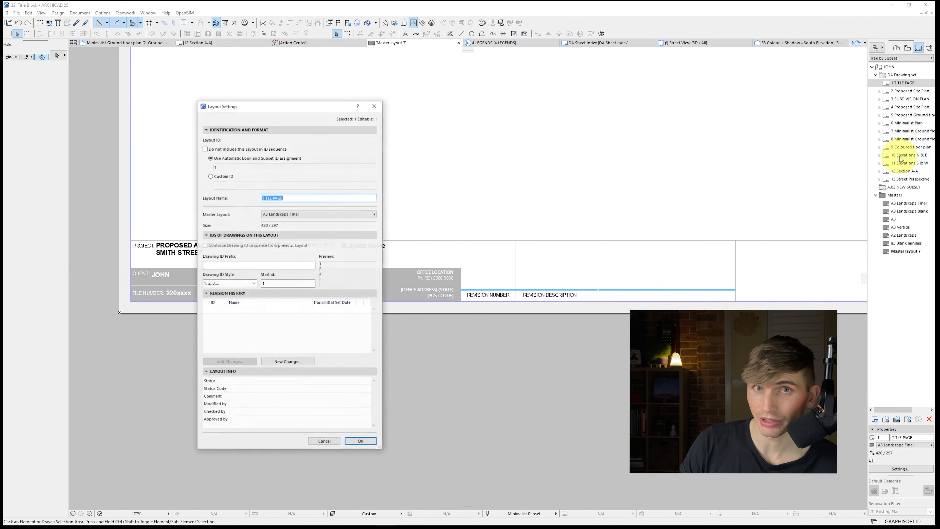
click(330, 214)
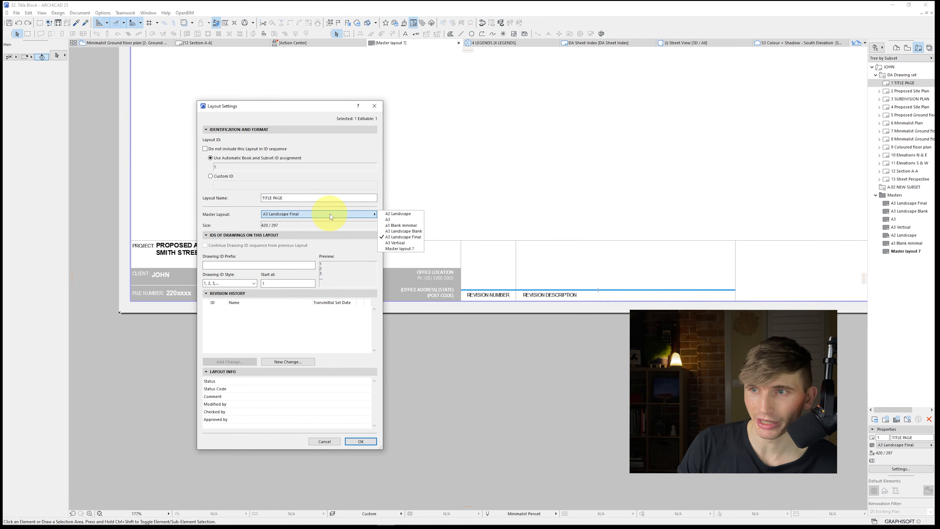
click(411, 248)
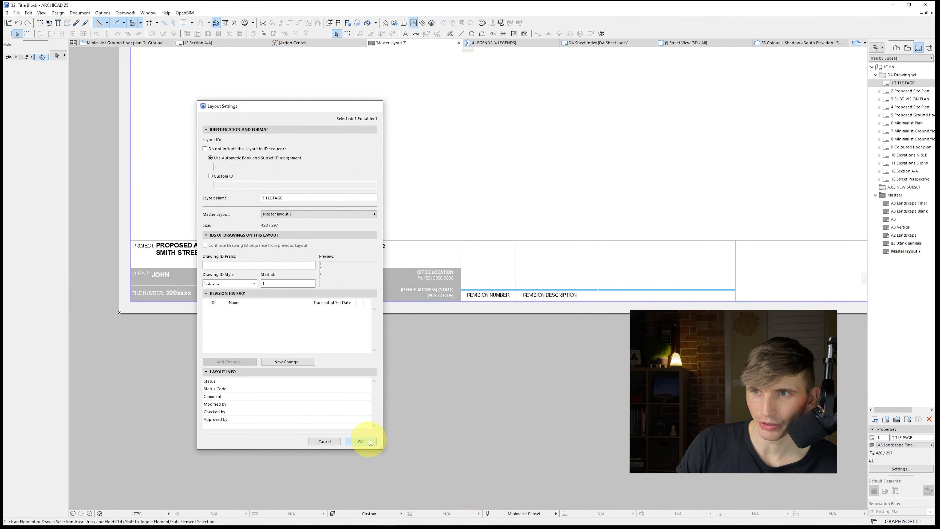
click(361, 441)
double_click(905, 85)
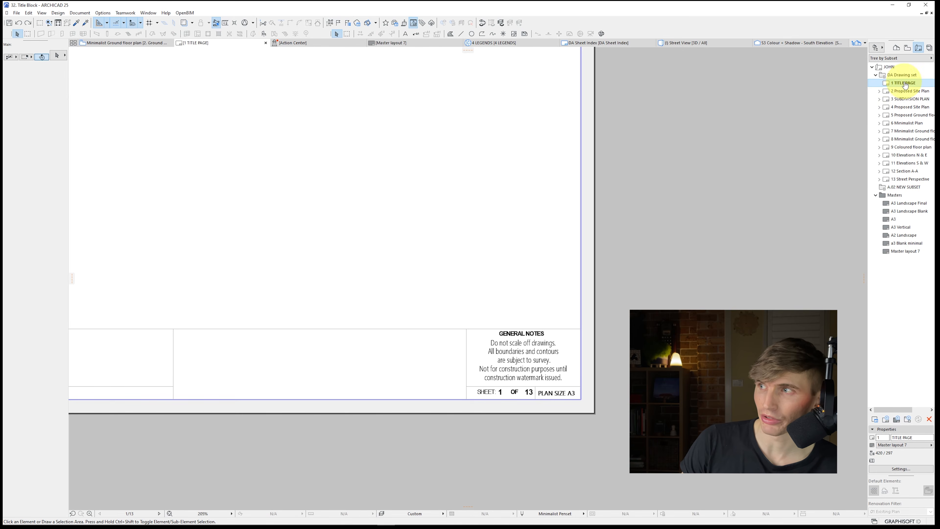
scroll(510, 283, down, 5)
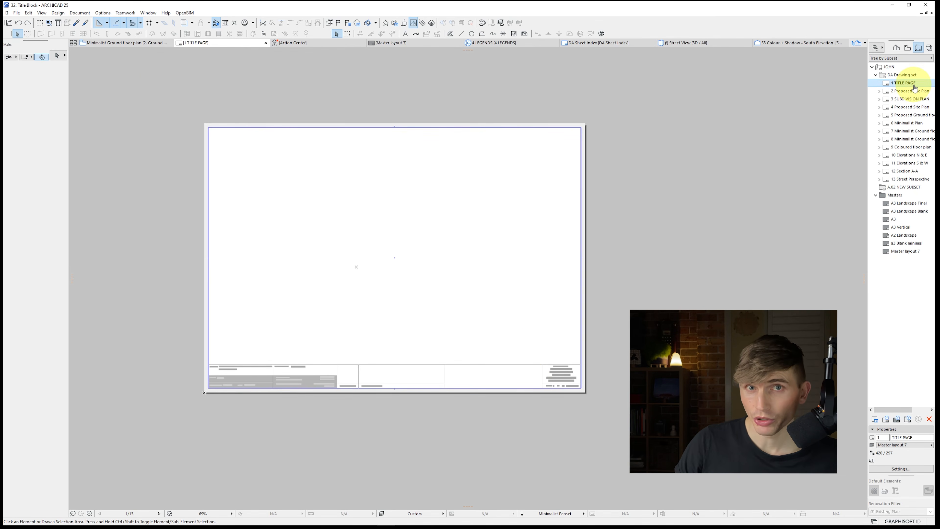
- Assign Master layout 7 to all layouts from 1 TITLE PAGE to 13 Street Perspective and view the subdivision plan's title block
shift+click(897, 181)
right_click(897, 181)
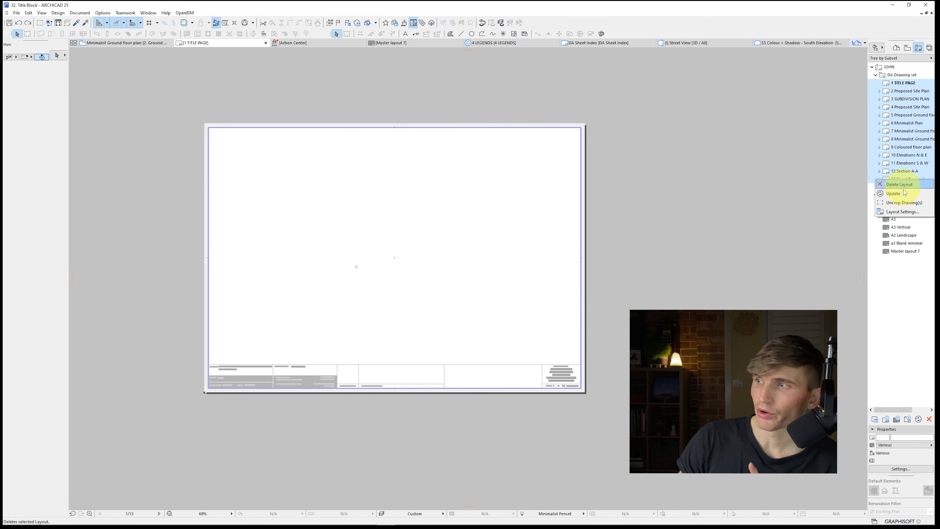
click(901, 212)
click(336, 217)
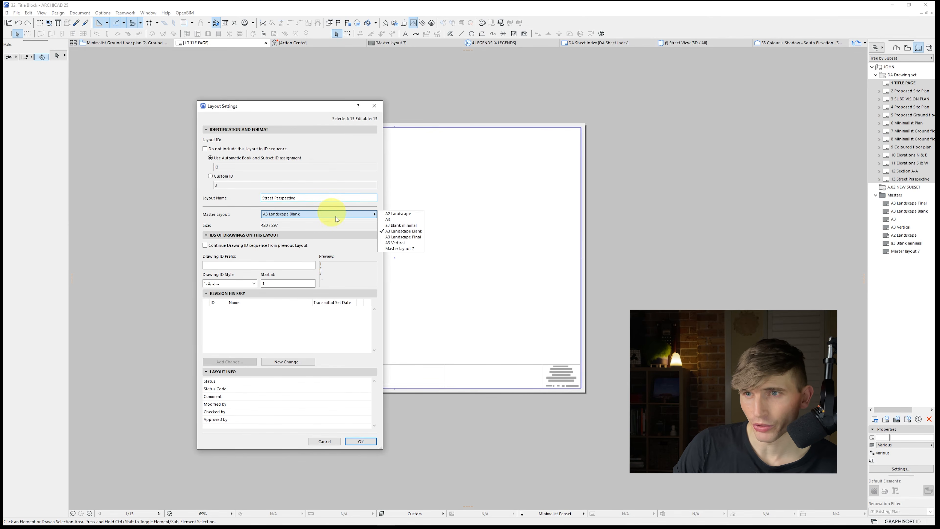
click(403, 249)
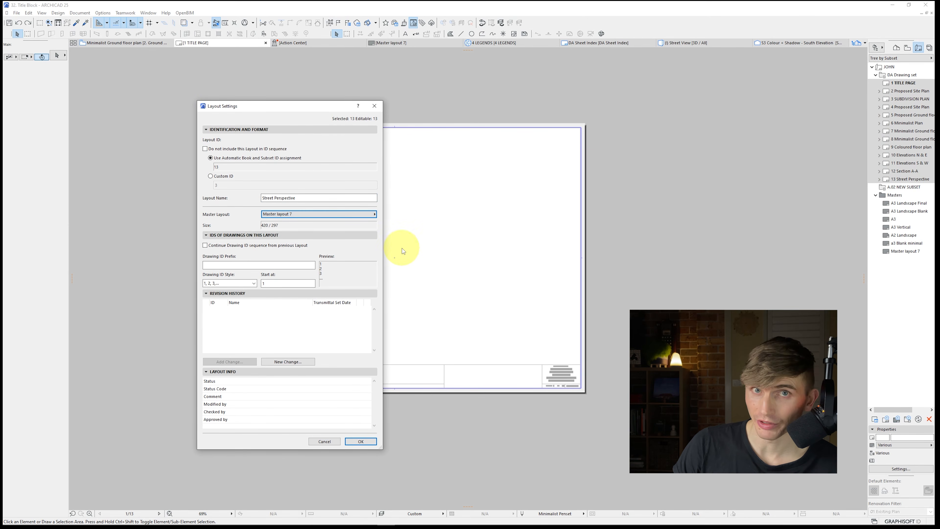
click(370, 442)
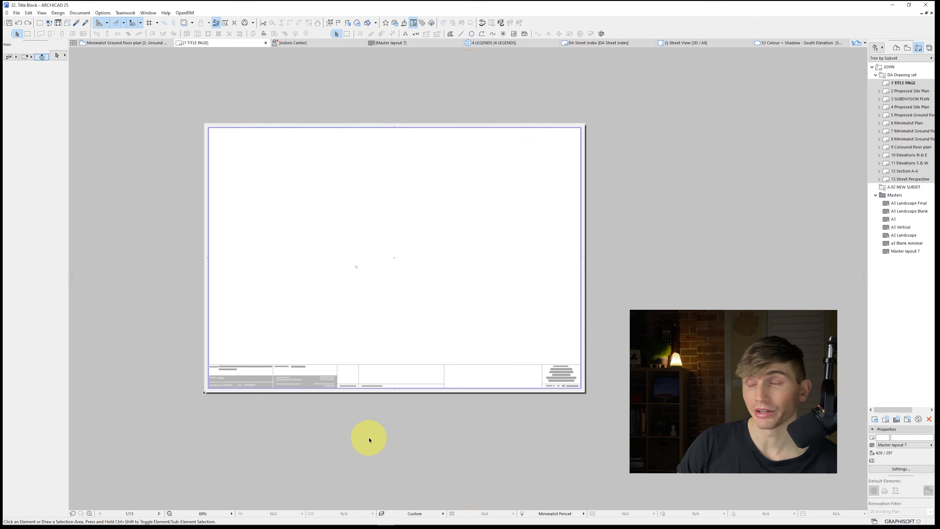
click(910, 107)
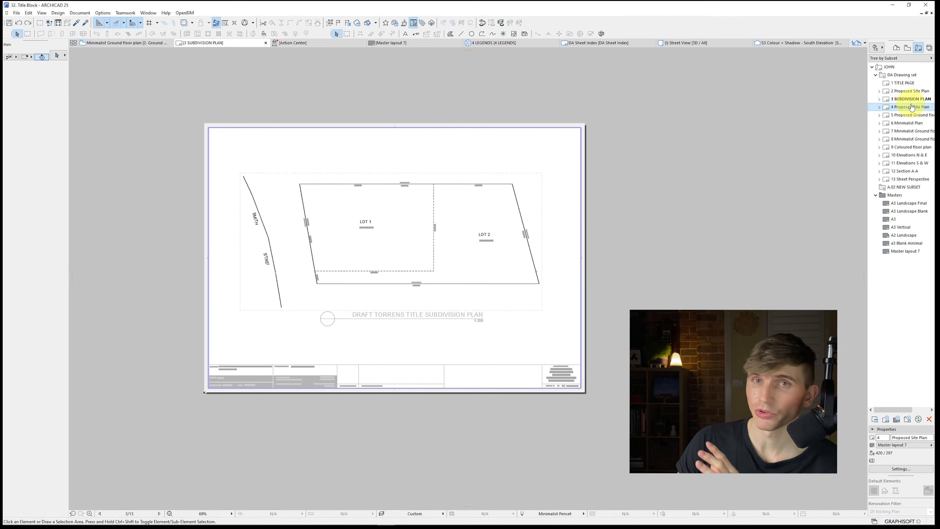
click(911, 99)
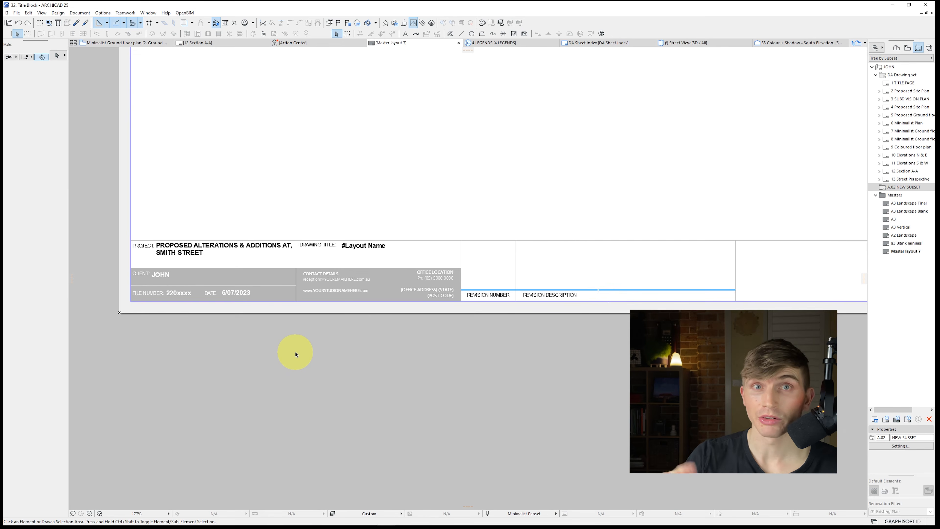